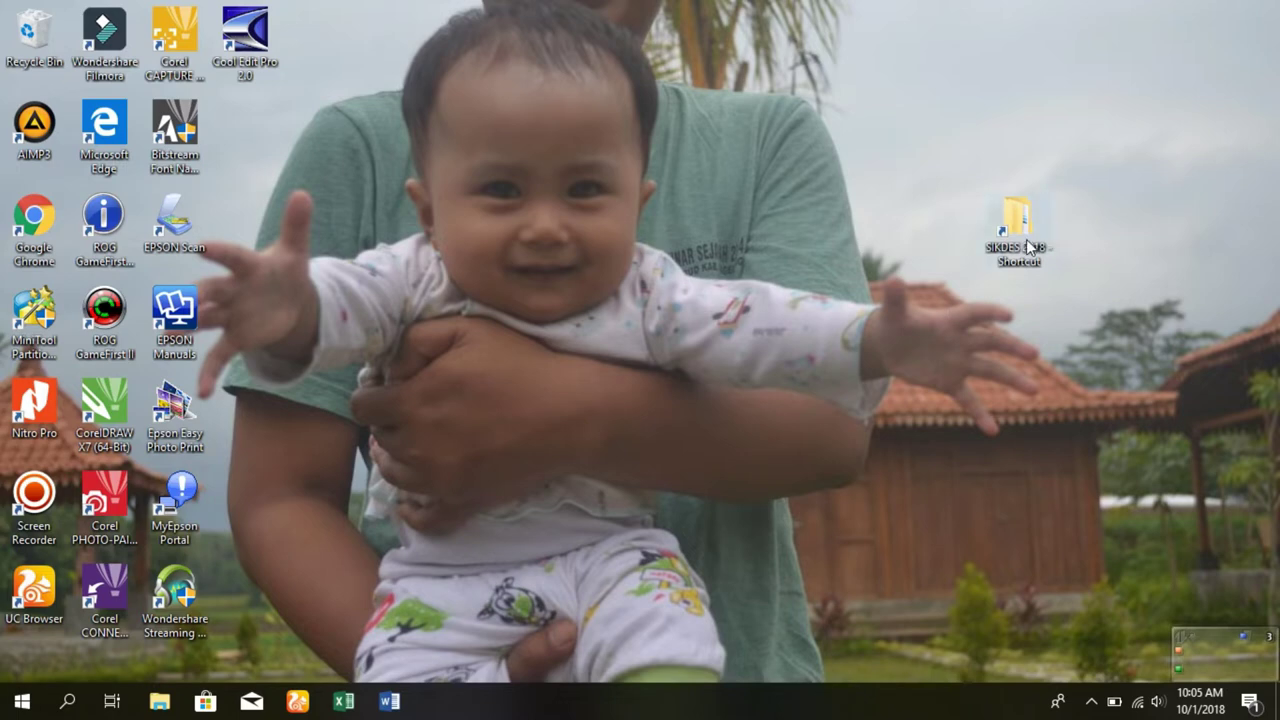
- Open the SIKDES 2018 shortcut folder, check KEY BUMIHARJO, then open the inner SIKDES 2018 subfolder
double_click(1026, 241)
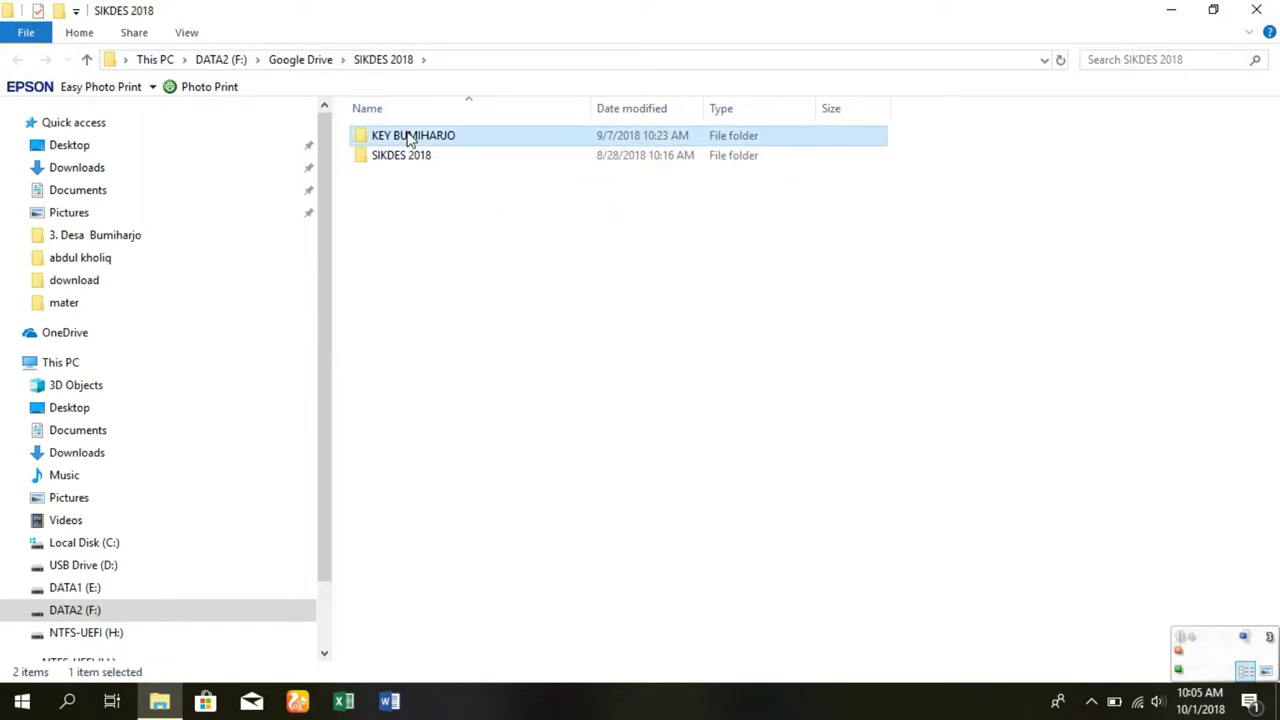
double_click(410, 136)
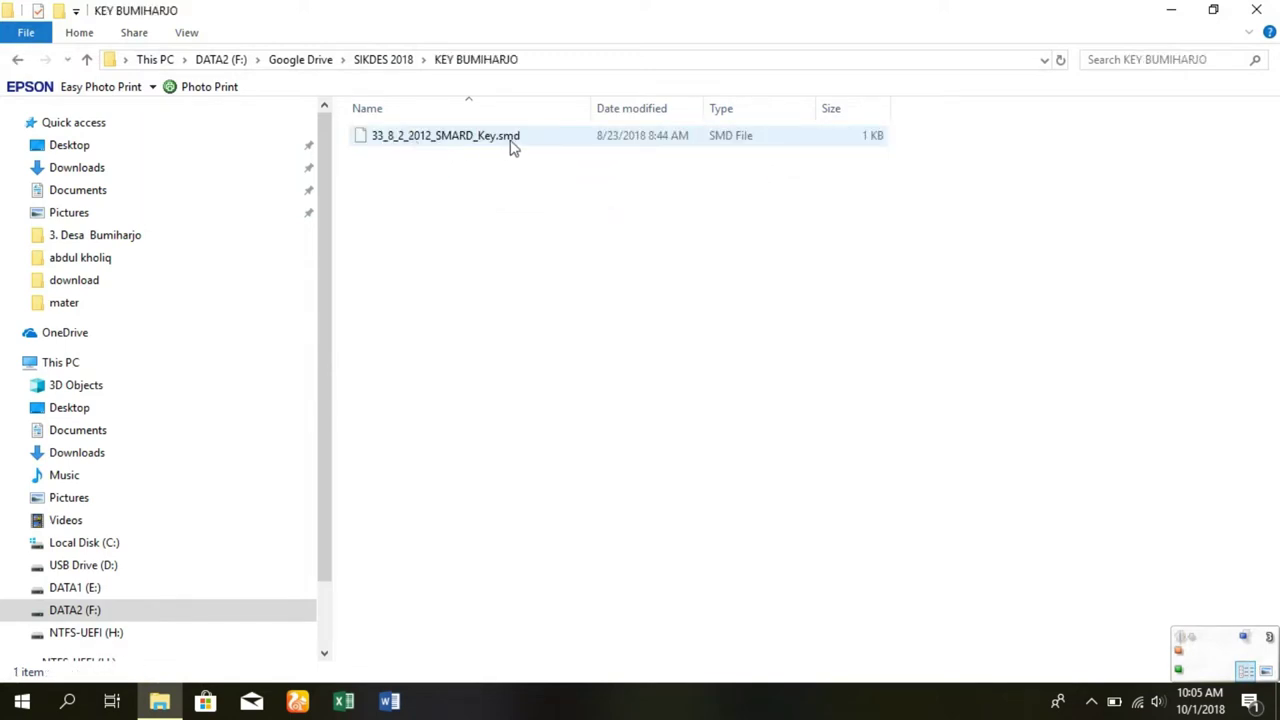
click(84, 59)
click(376, 158)
double_click(376, 160)
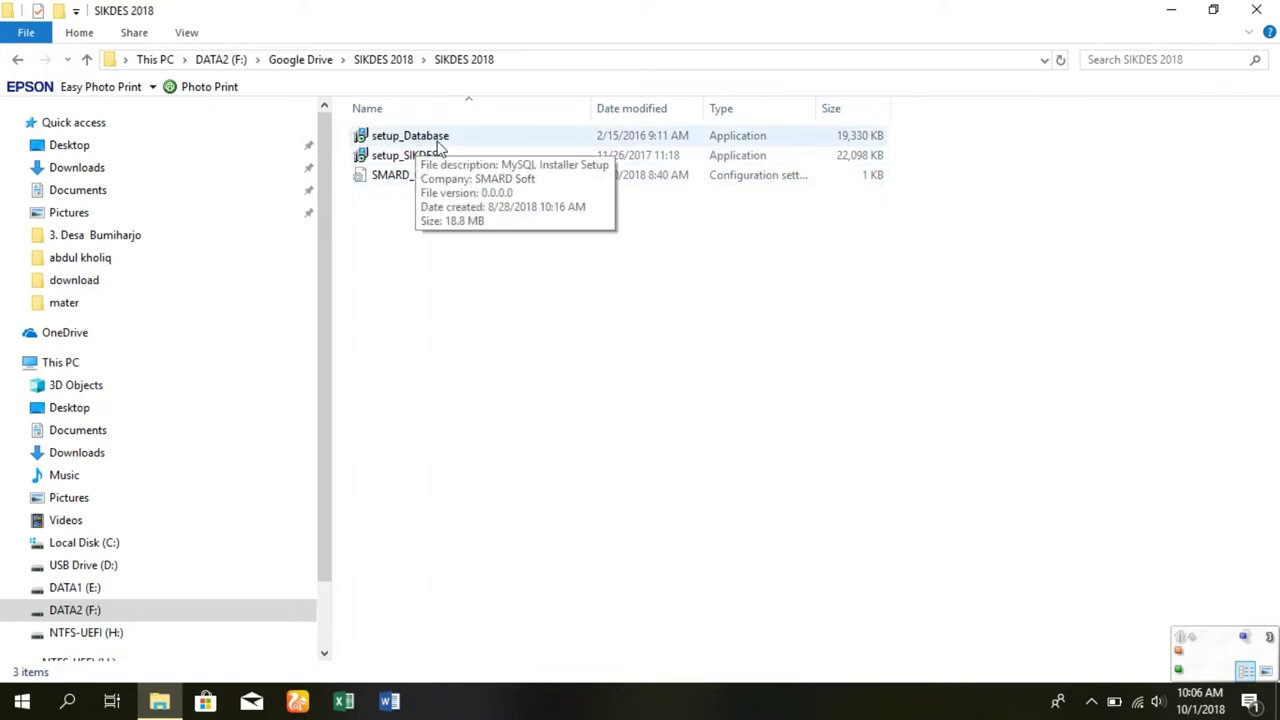
- Run setup_Database as administrator and step through MySQL Installer to install the MySQL_SMARD service
click(438, 146)
right_click(438, 146)
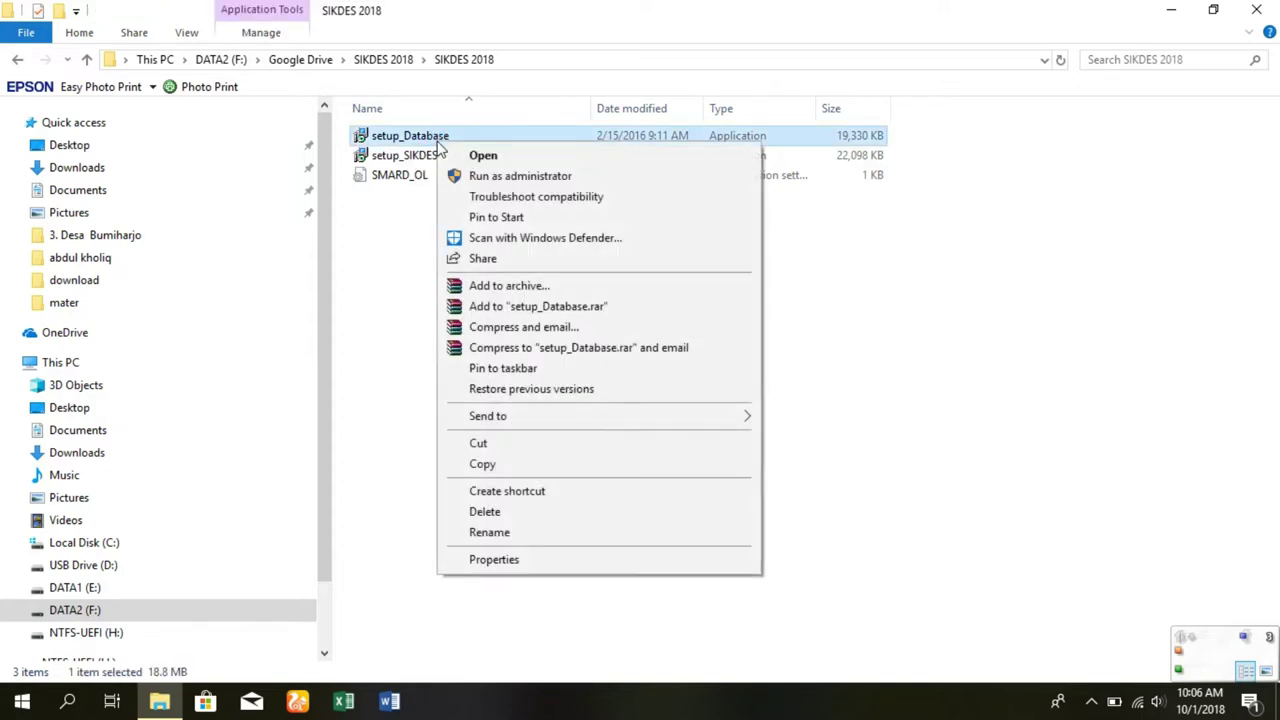
click(480, 175)
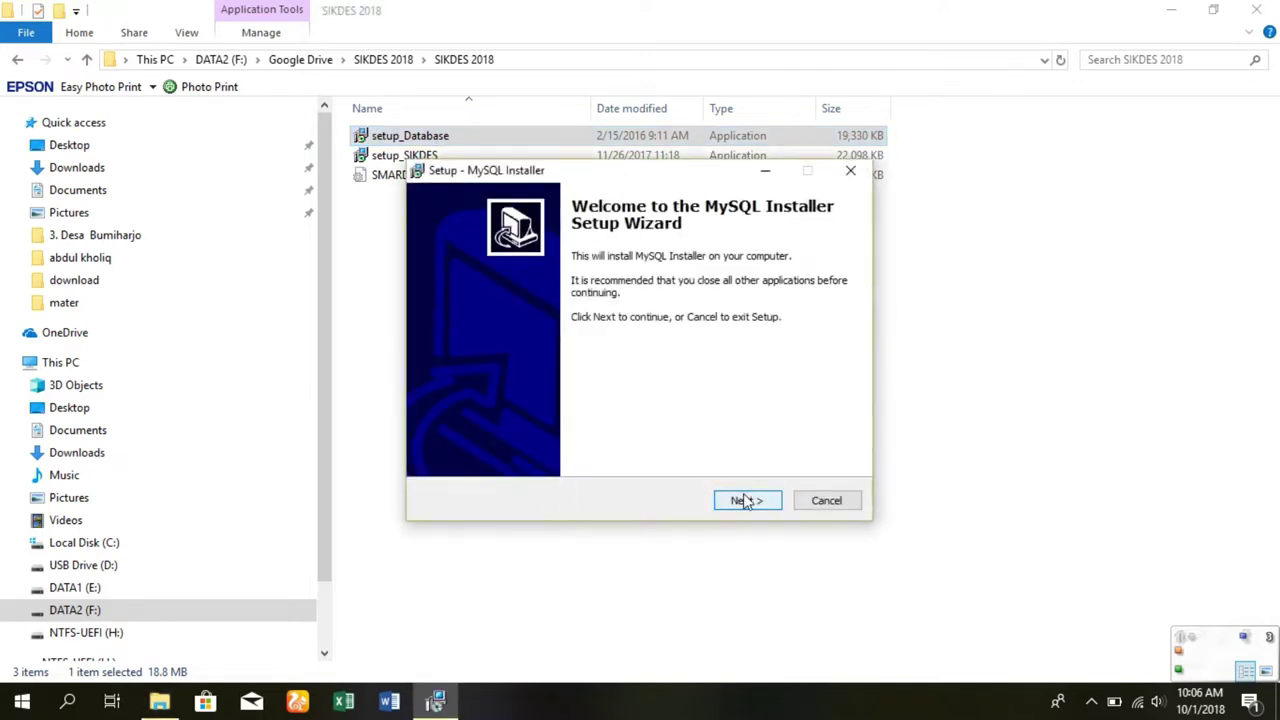
click(745, 499)
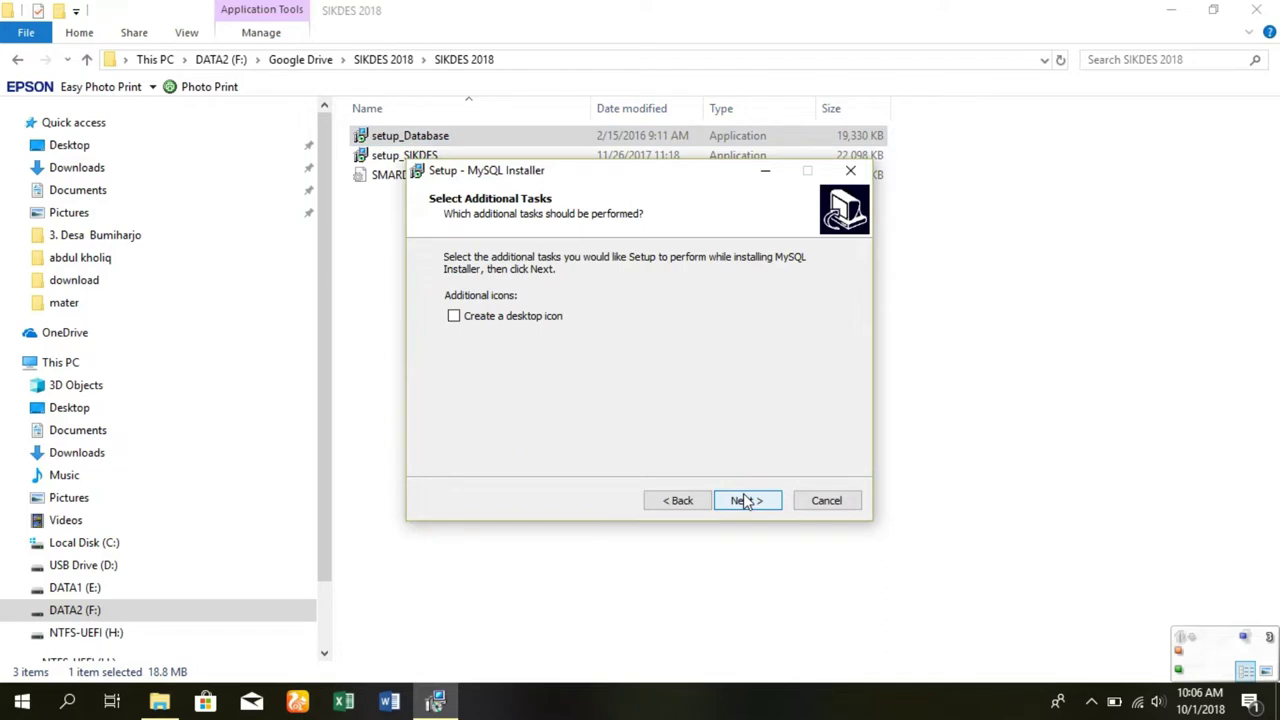
click(745, 500)
click(747, 500)
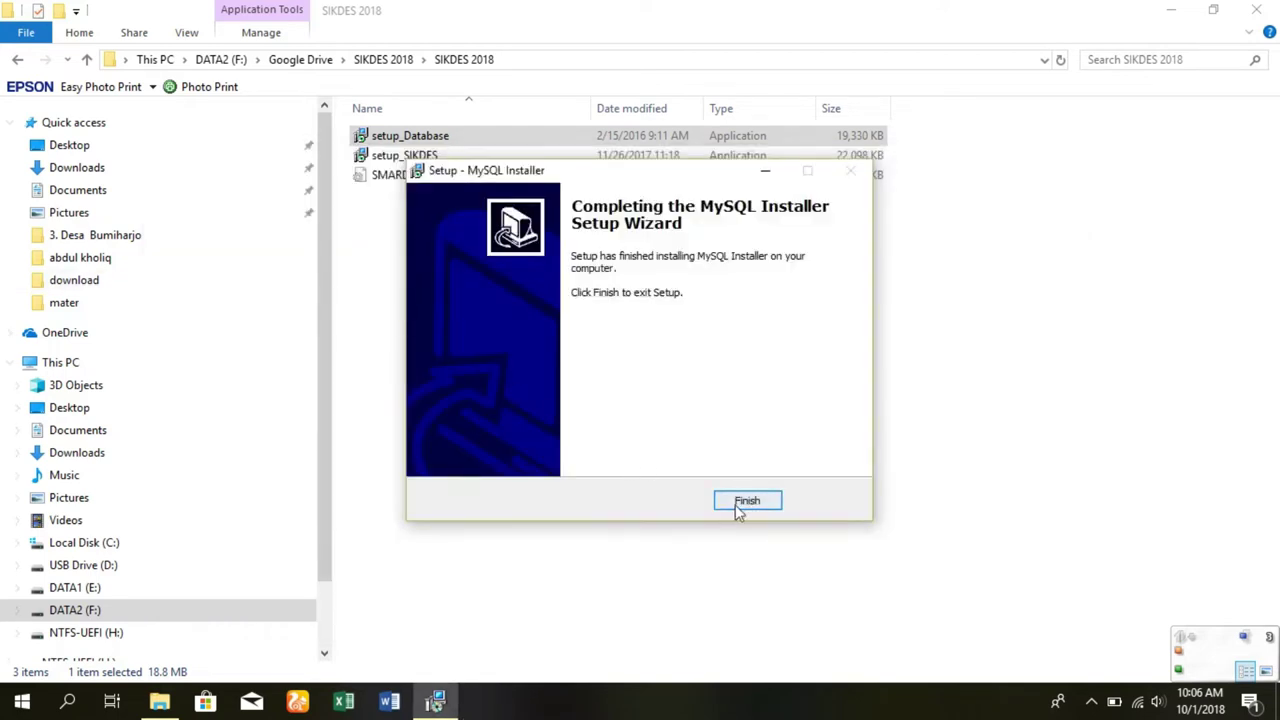
click(747, 501)
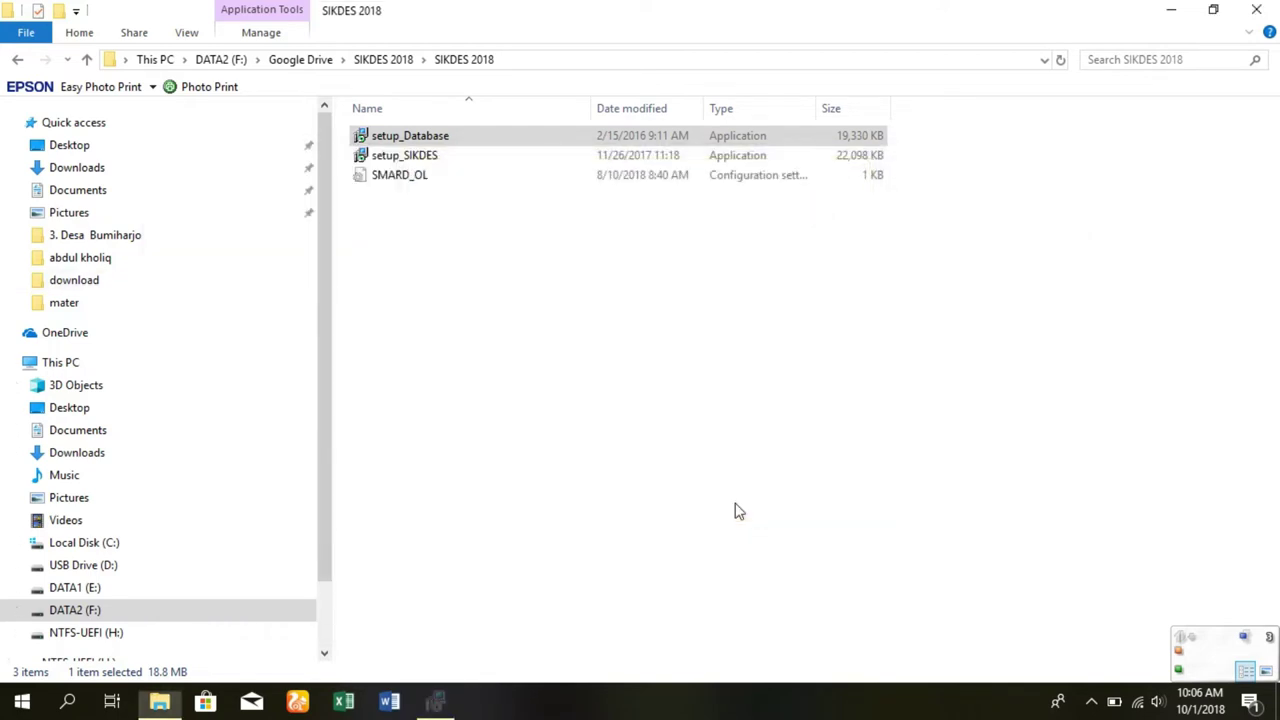
- Run setup_SIKDES as administrator and set the install destination to the existing E:\SIKDES folder
click(422, 160)
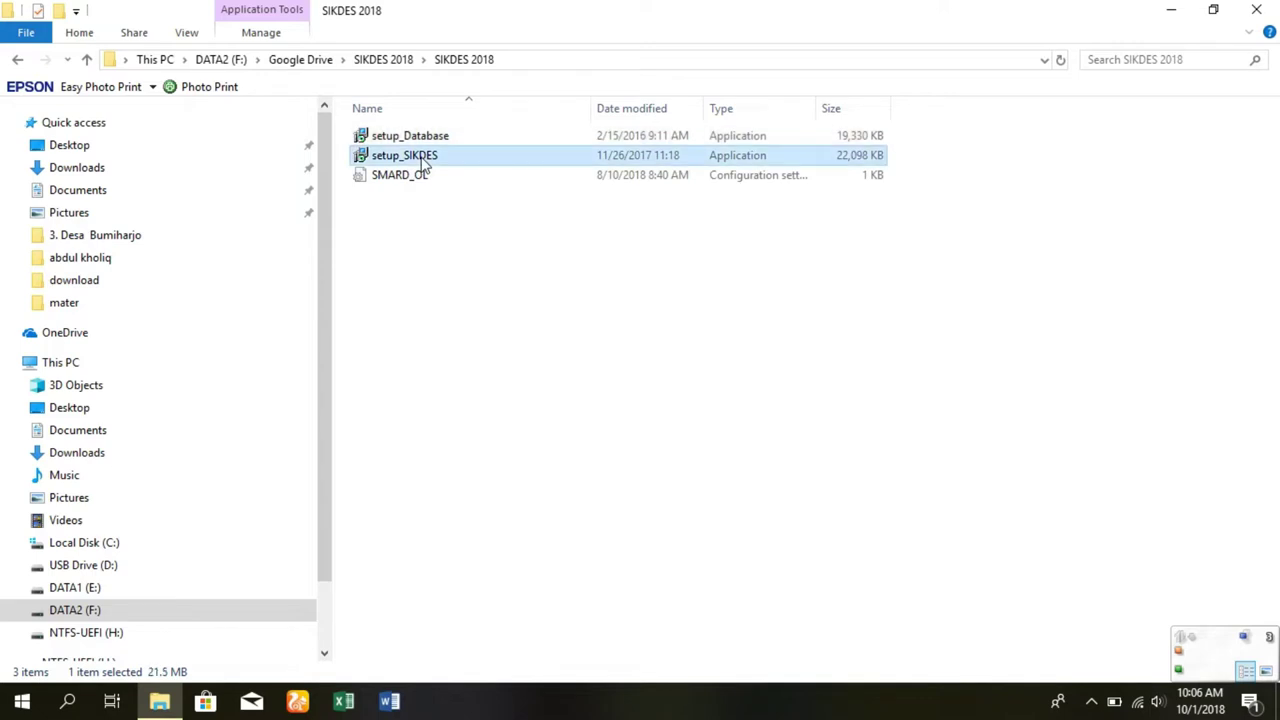
right_click(423, 163)
click(455, 192)
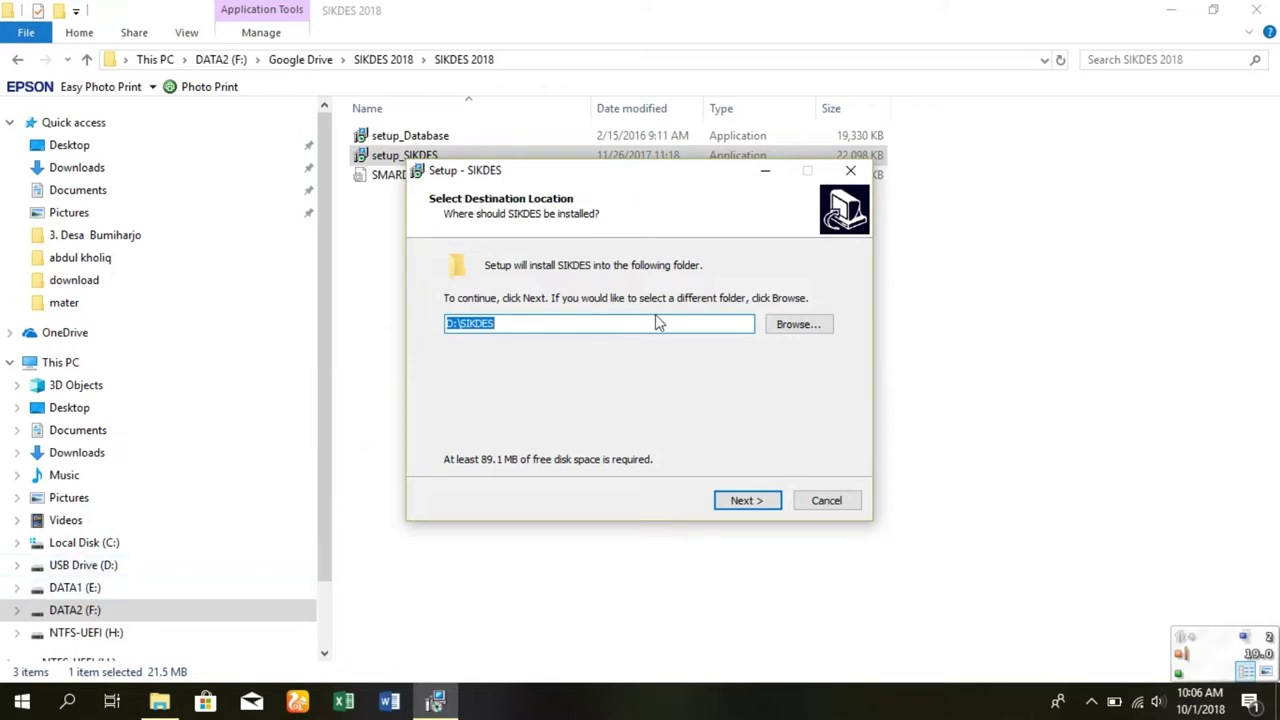
click(793, 326)
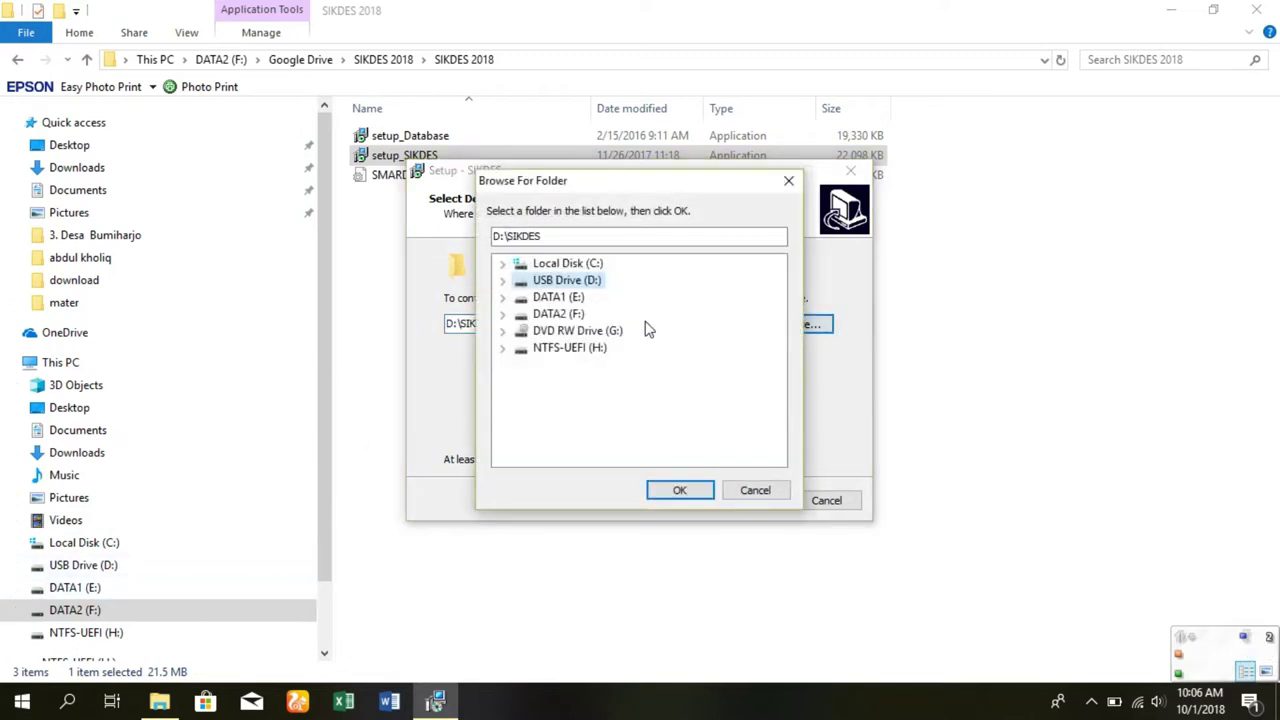
click(565, 297)
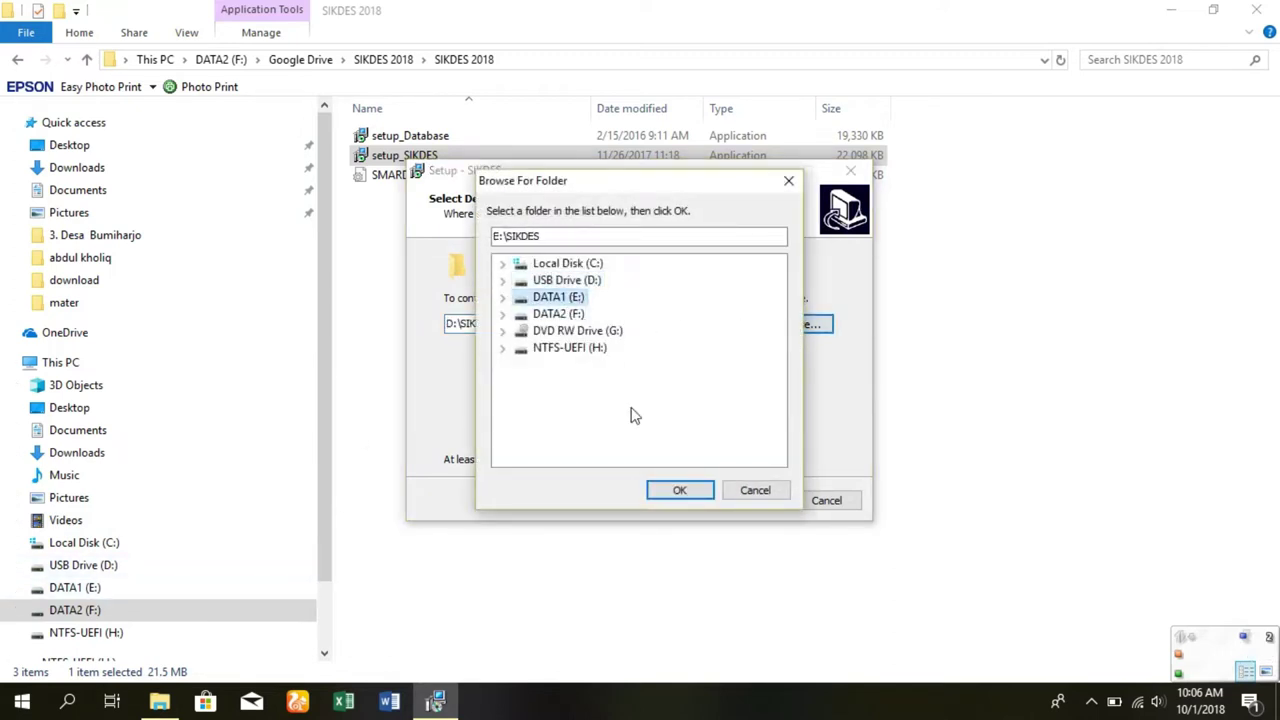
click(682, 490)
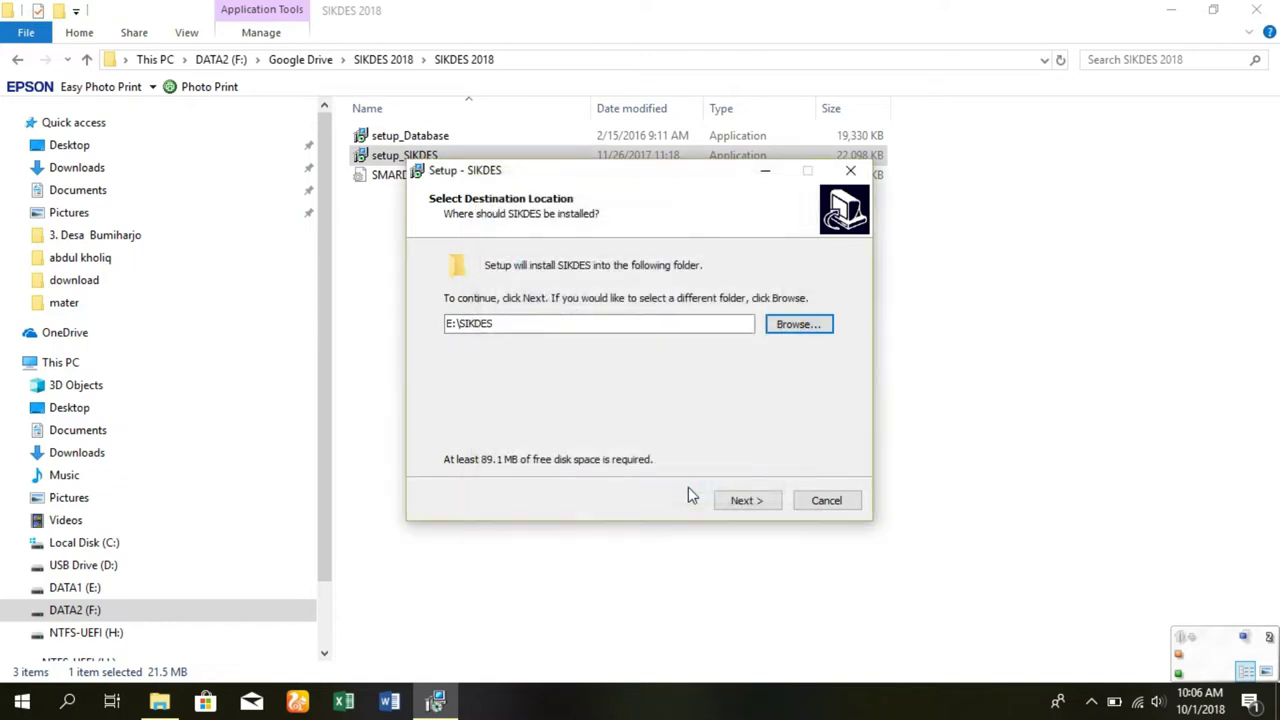
click(742, 505)
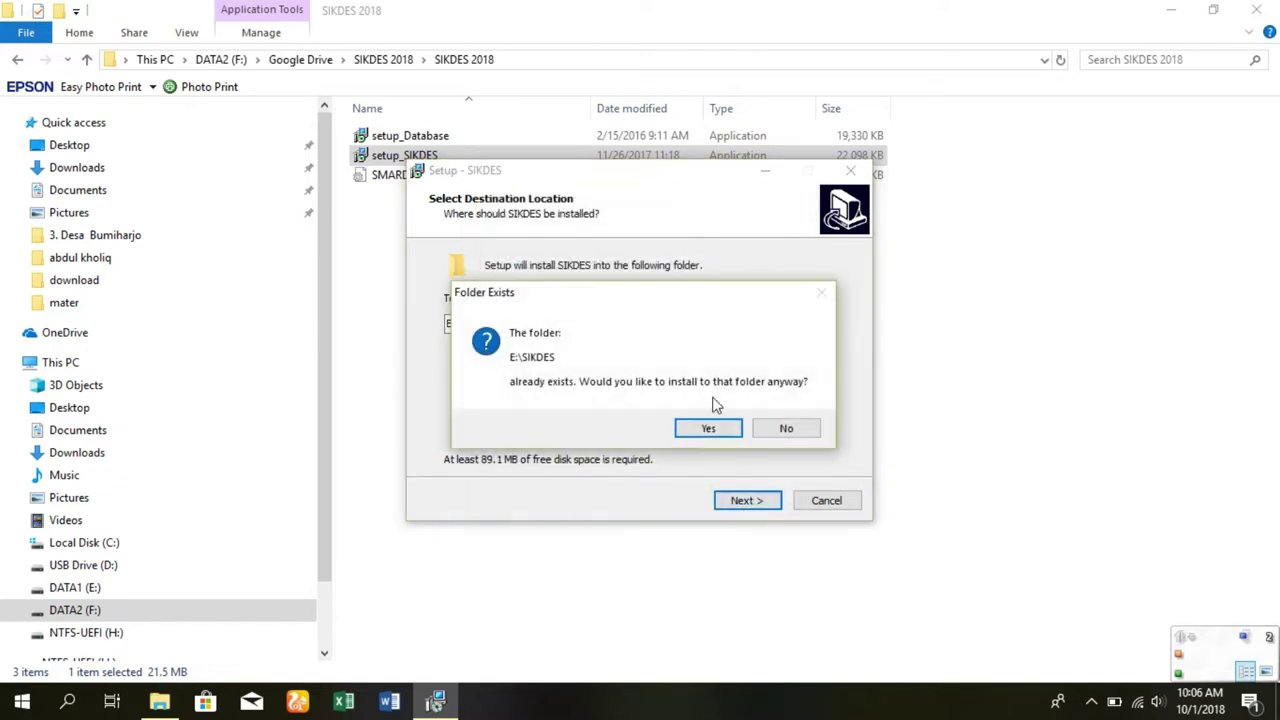
click(706, 427)
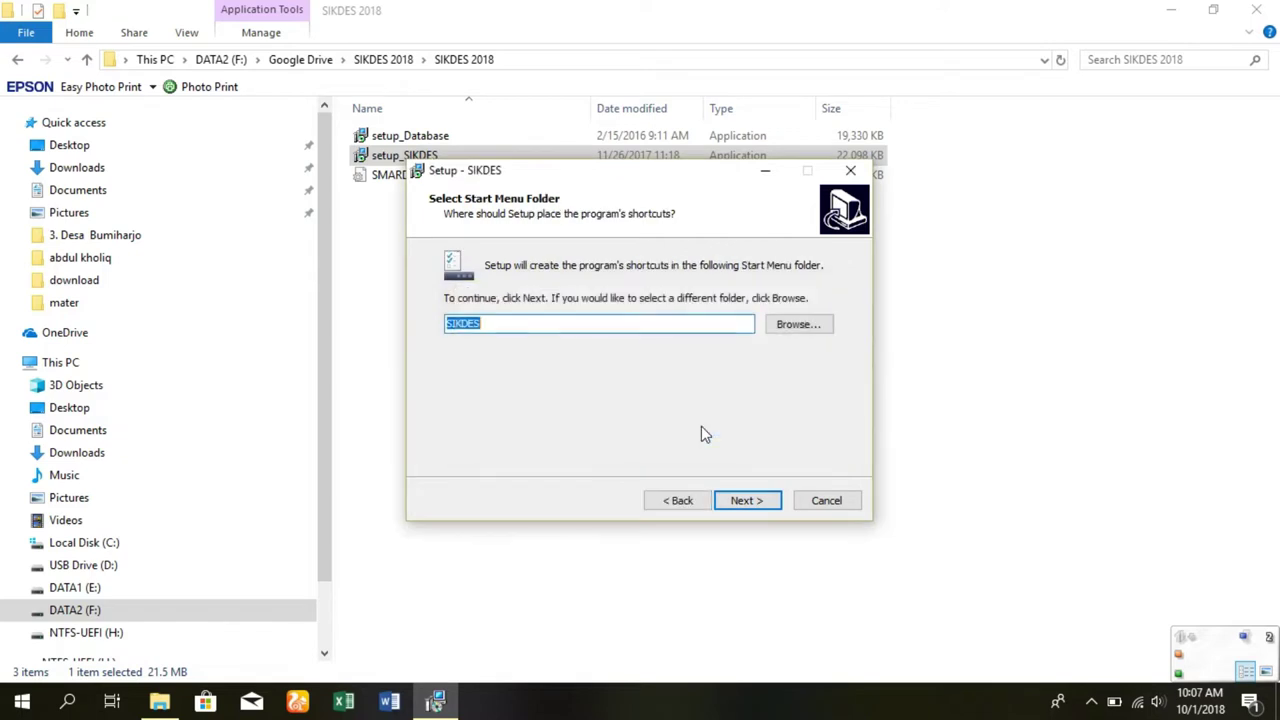
- Keep the SIKDES Start Menu folder and desktop shortcut, install, and finish the setup
click(748, 501)
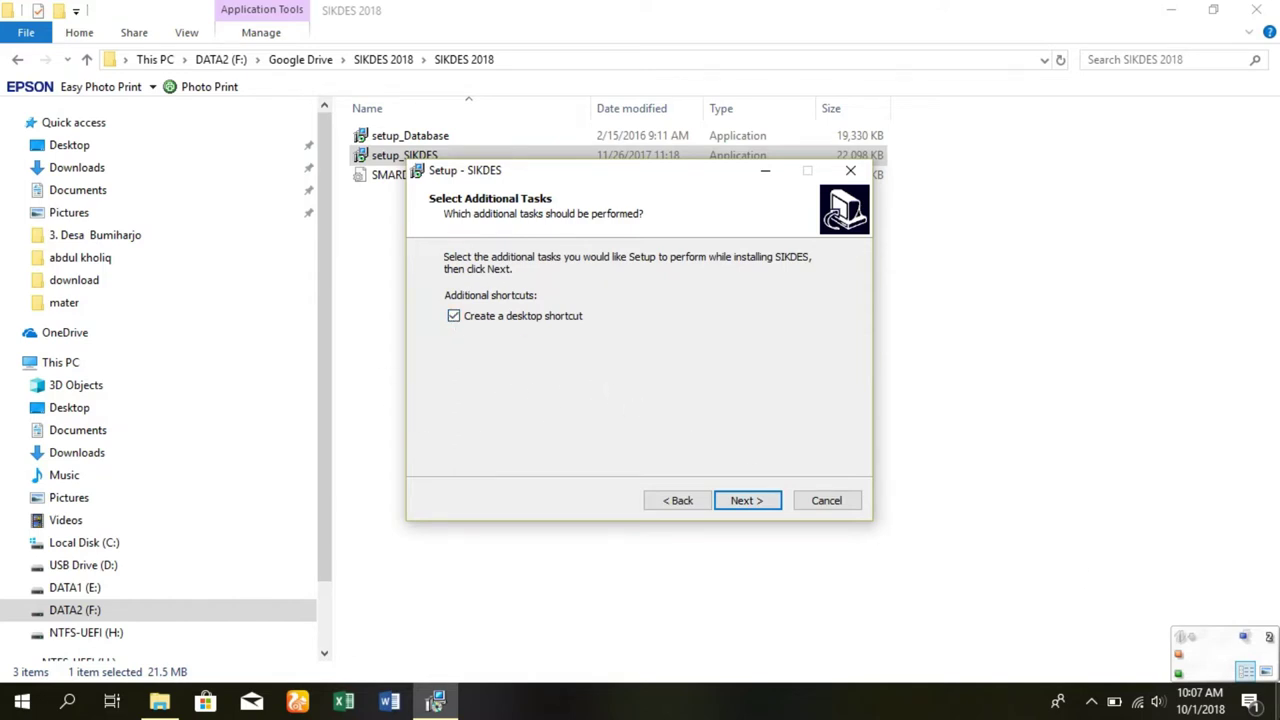
click(1277, 702)
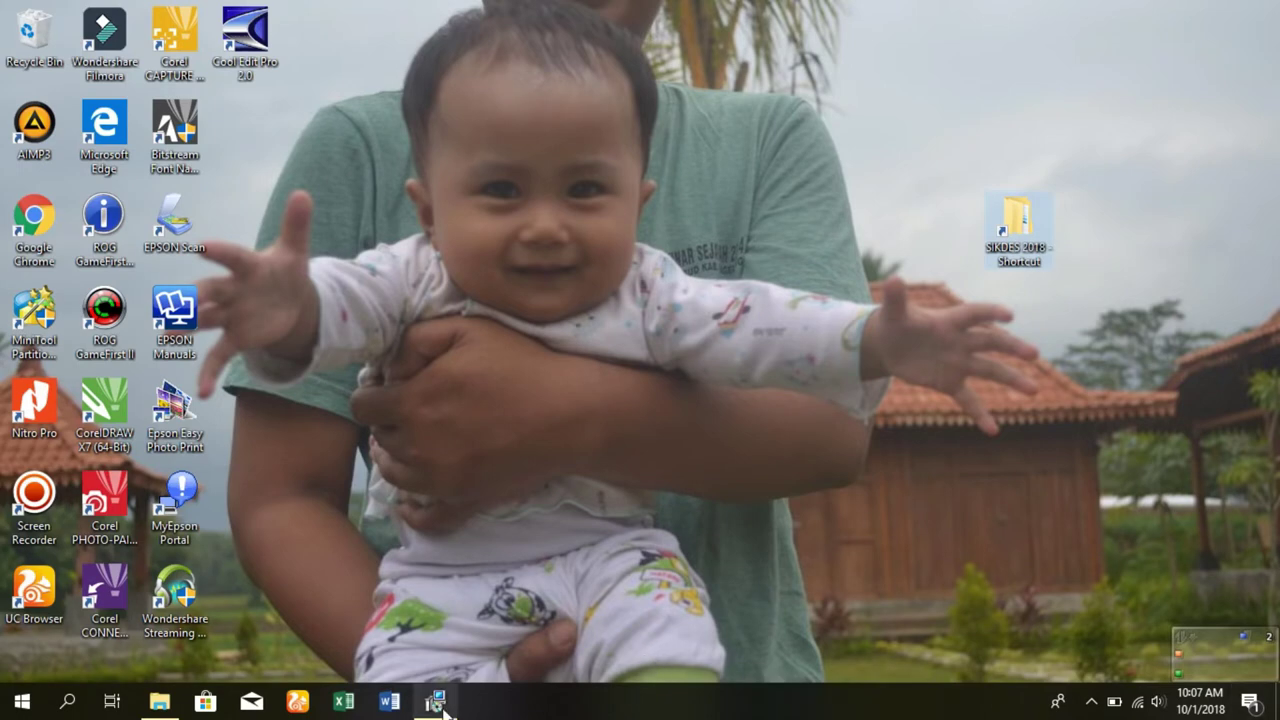
click(435, 701)
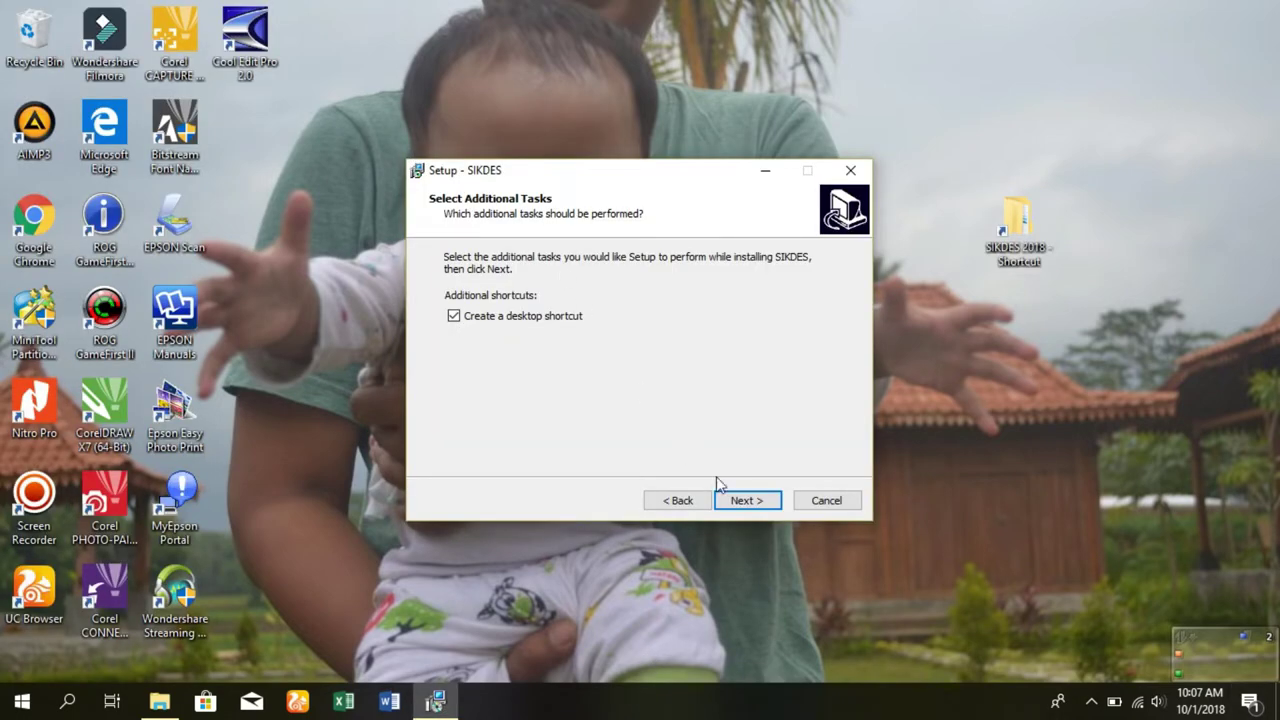
click(738, 502)
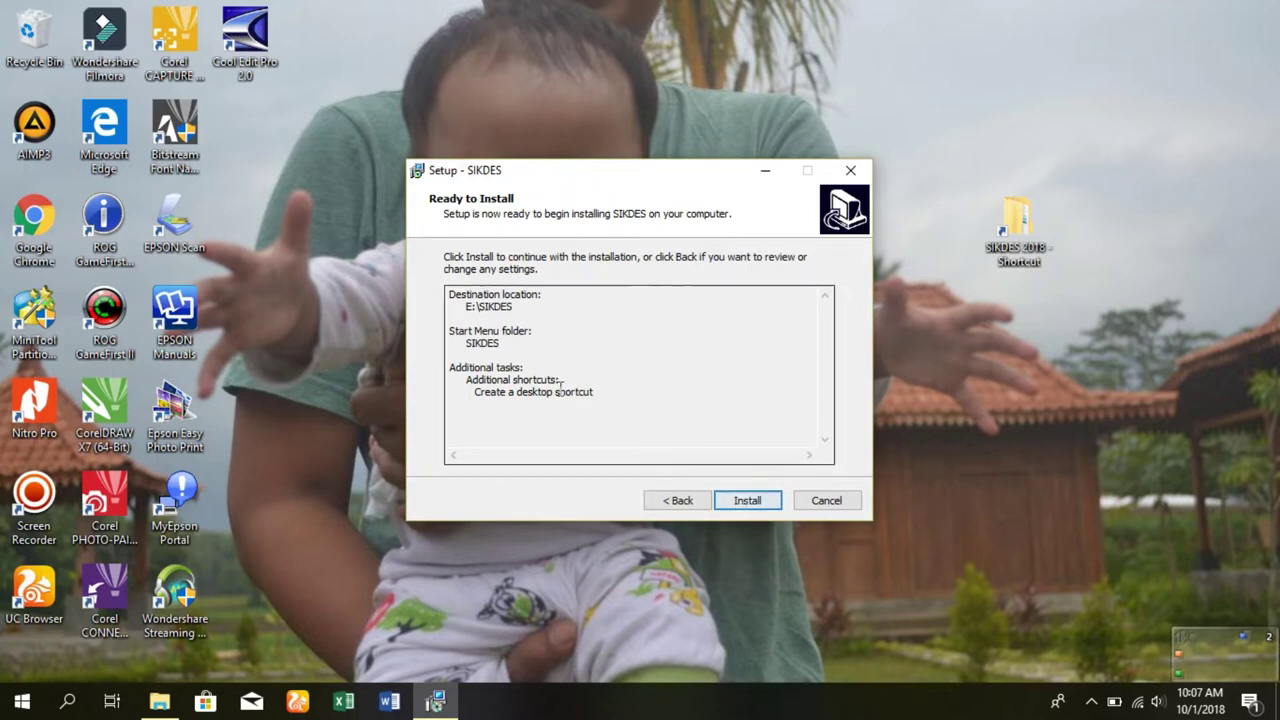
click(737, 500)
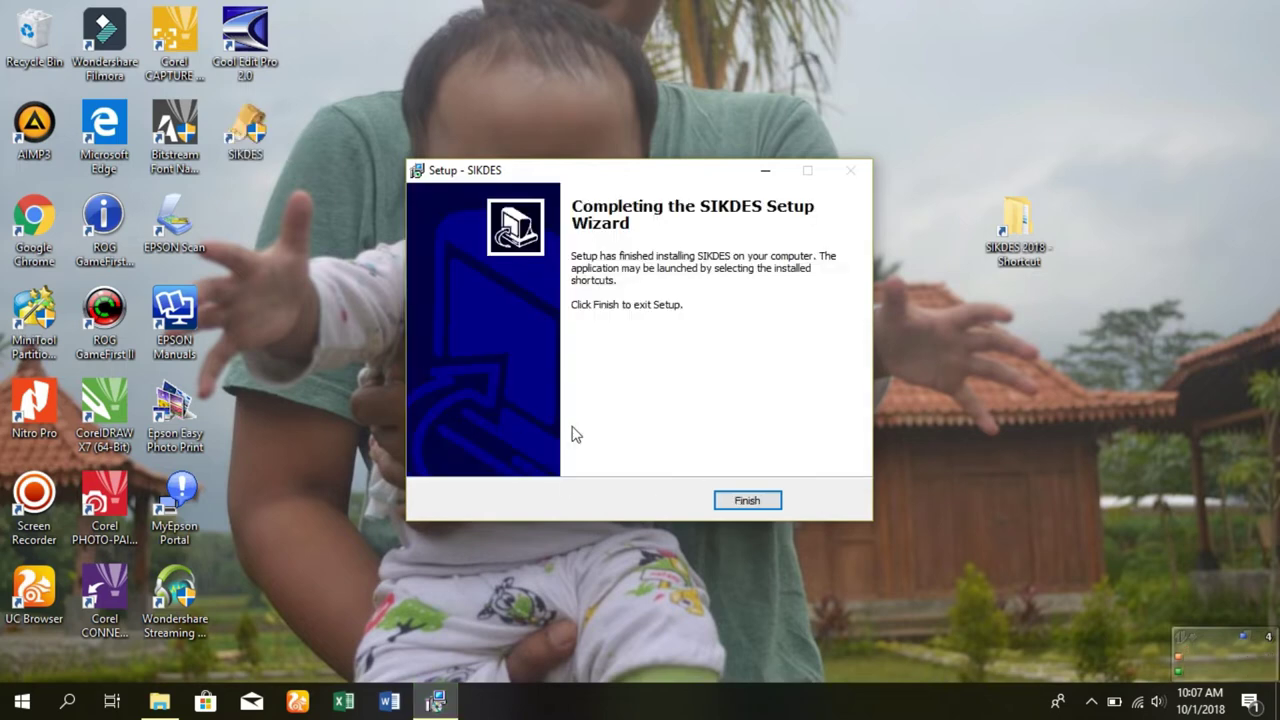
click(745, 505)
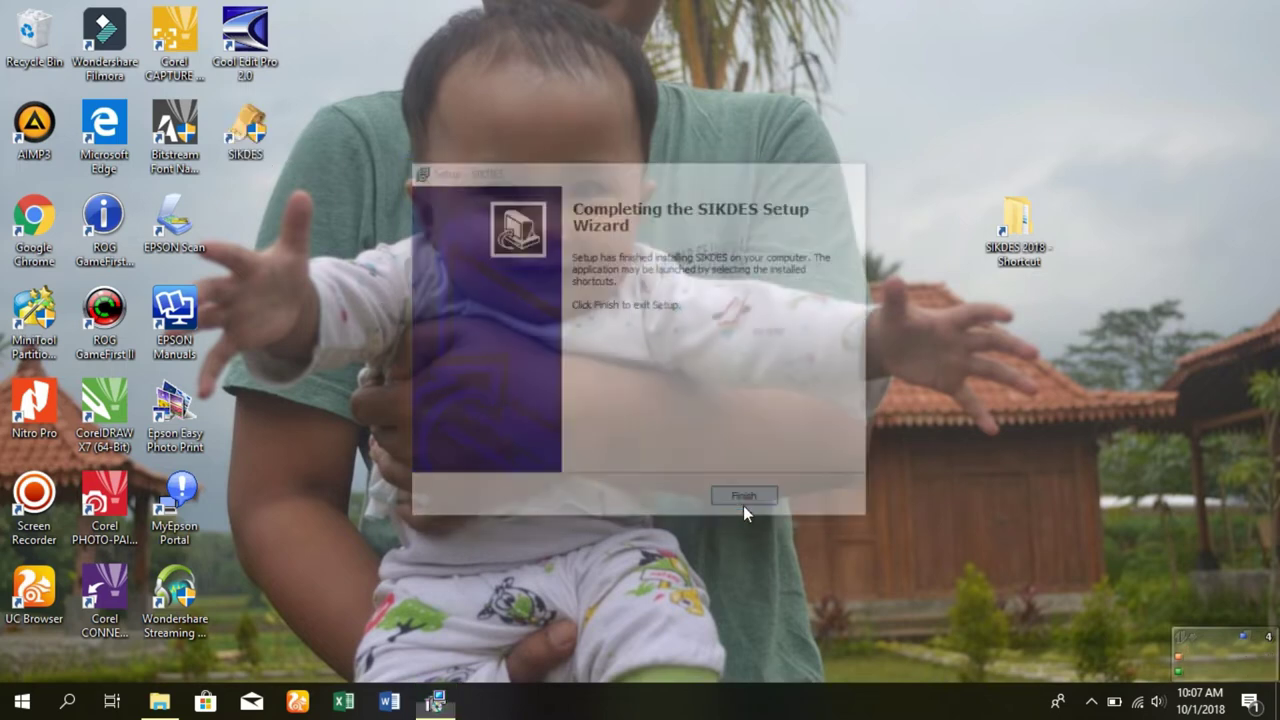
- Launch SIKDES from its desktop icon with administrator rights
right_click(247, 147)
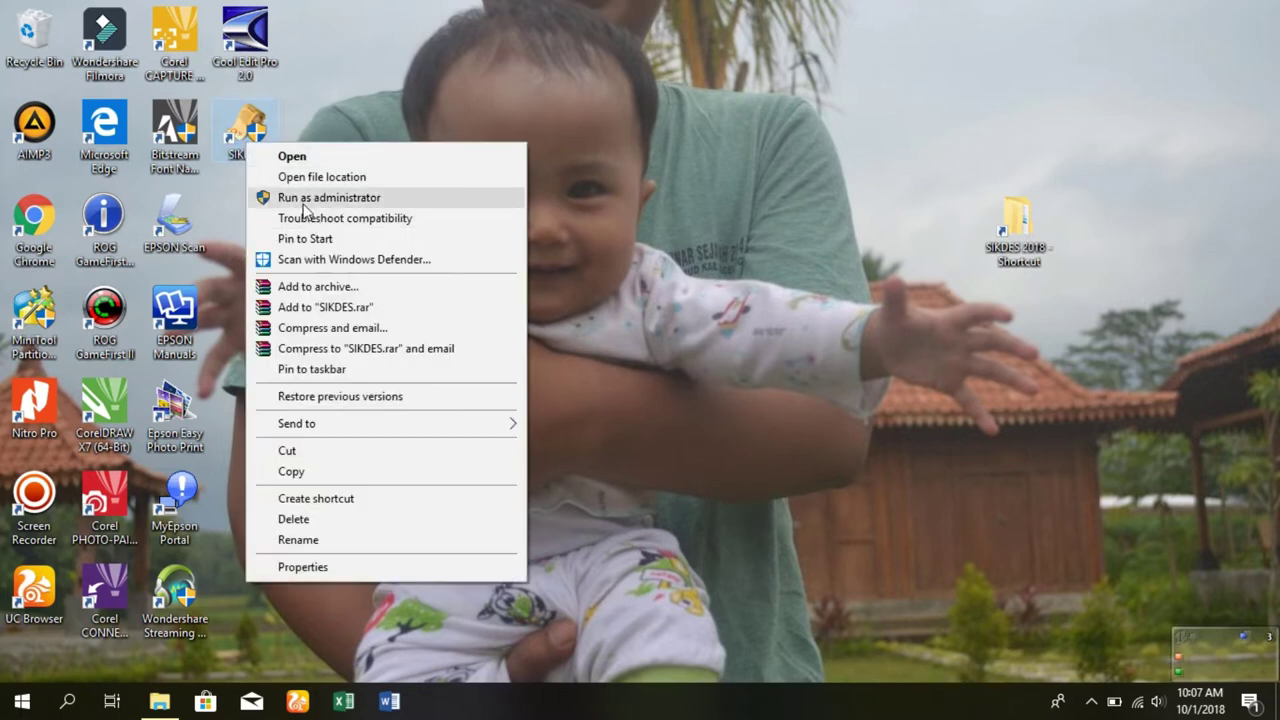
click(303, 204)
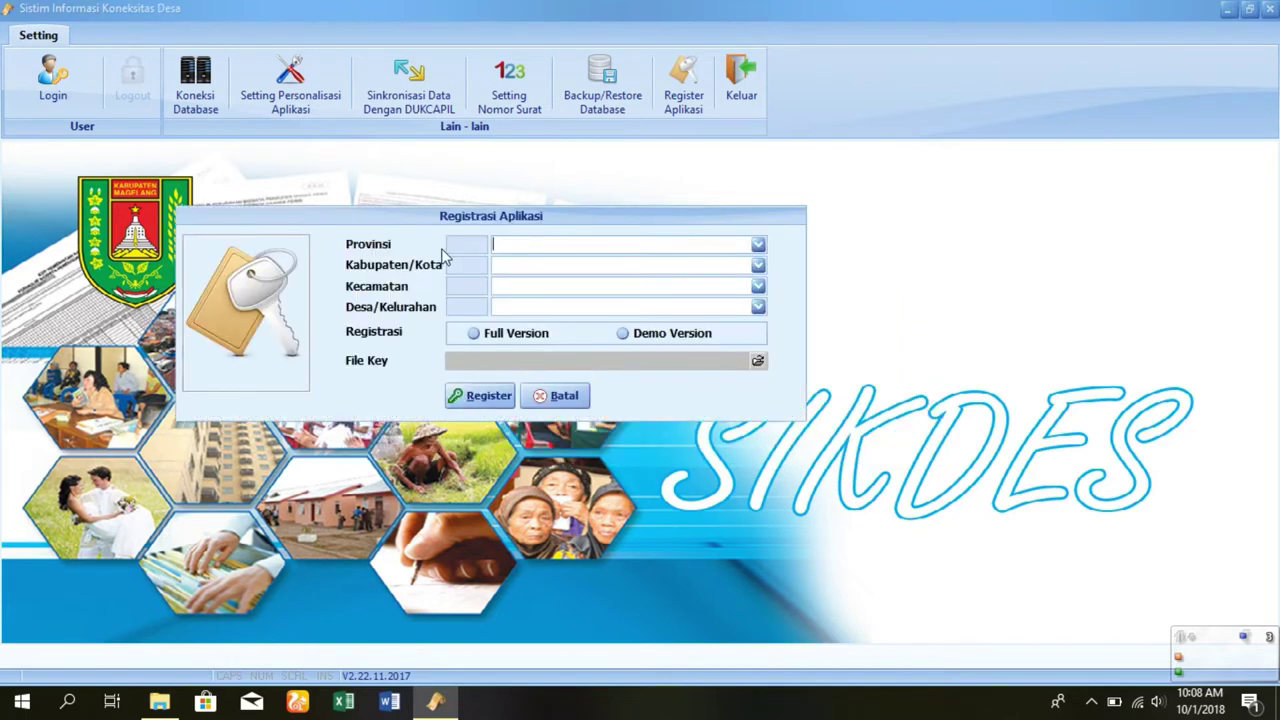
- Set the region to JAWA TENGAH, MAGELANG, BOROBUDUR, village BUMIHARJO
click(754, 250)
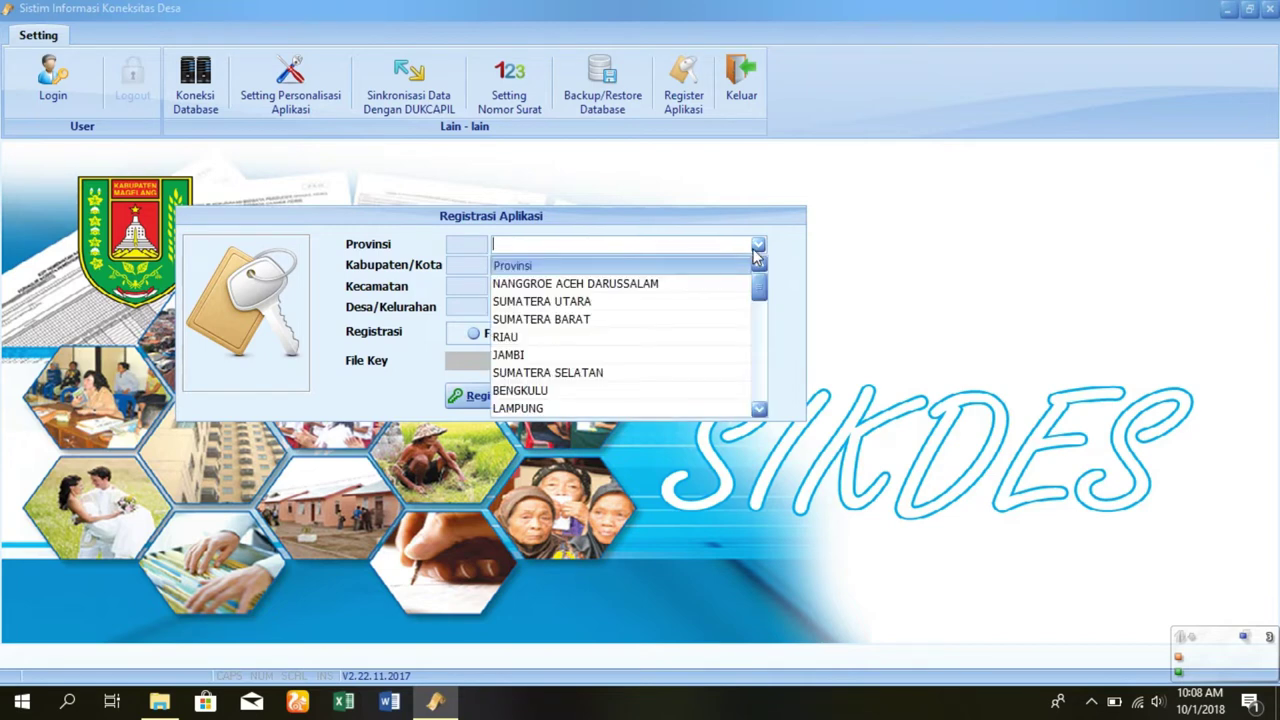
text(JAWA BARAT)
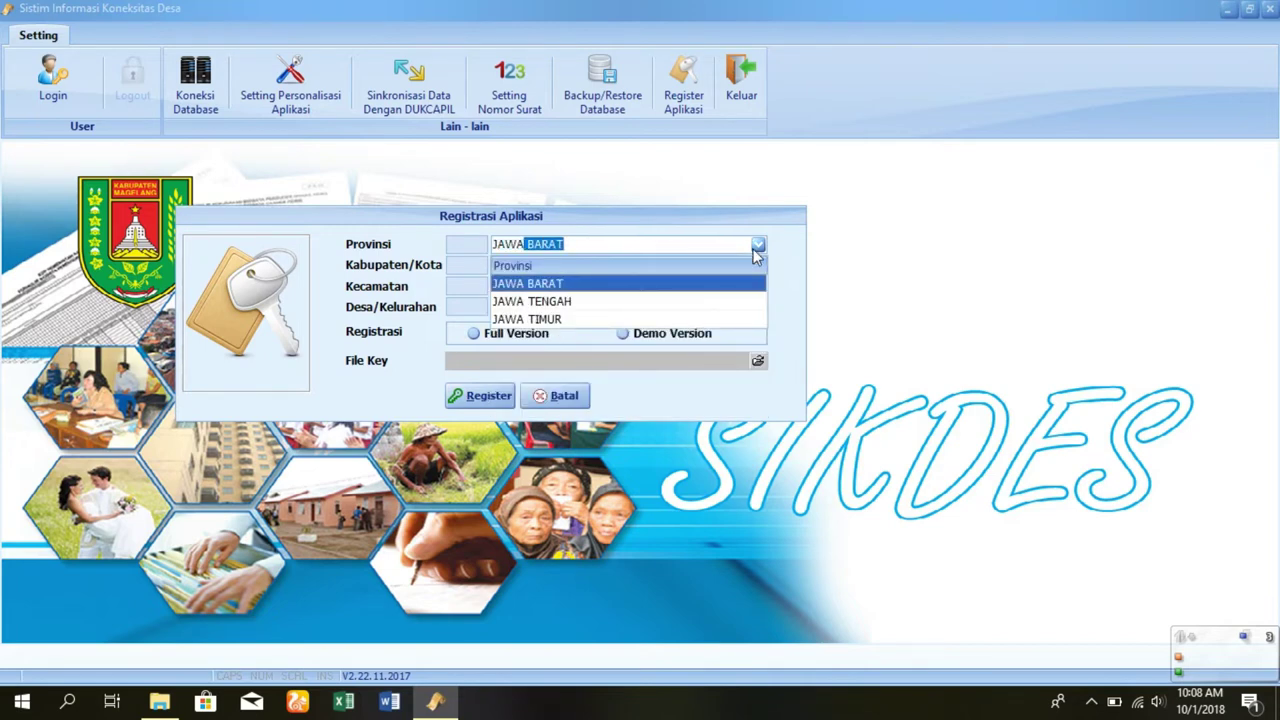
key(Down)
key(Return)
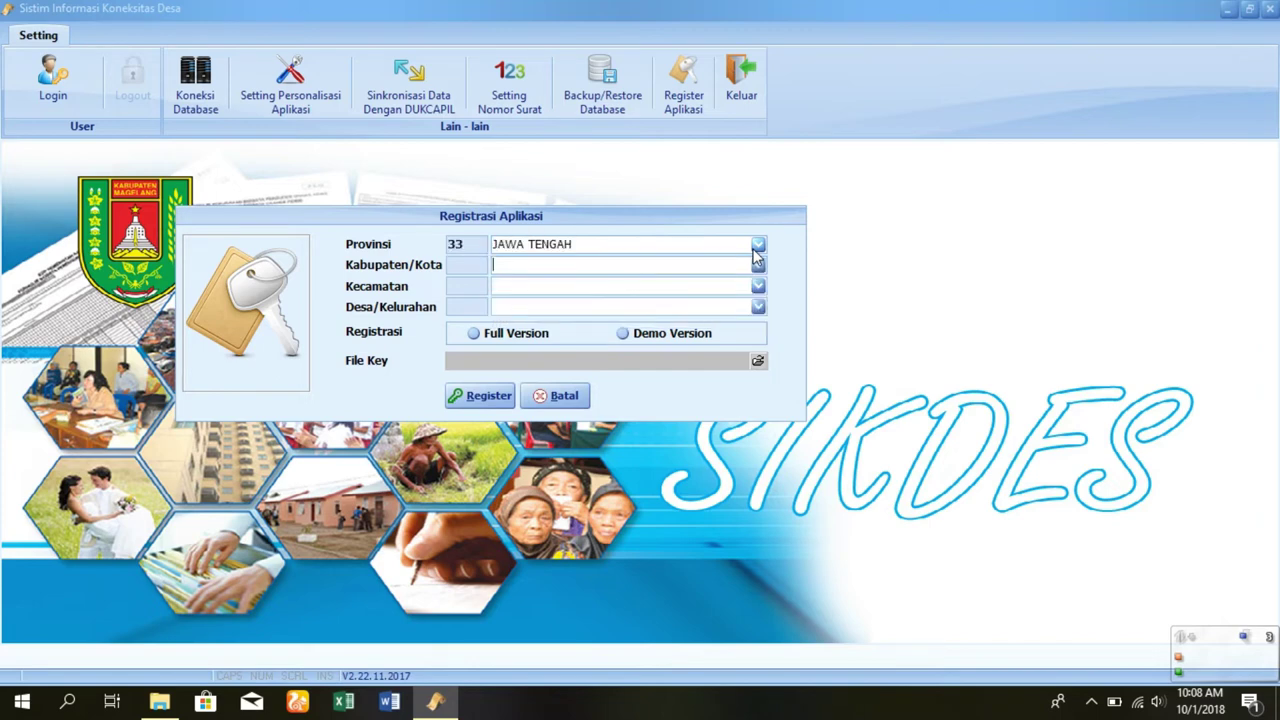
text(M)
key(Return)
text(BOROBUDUR)
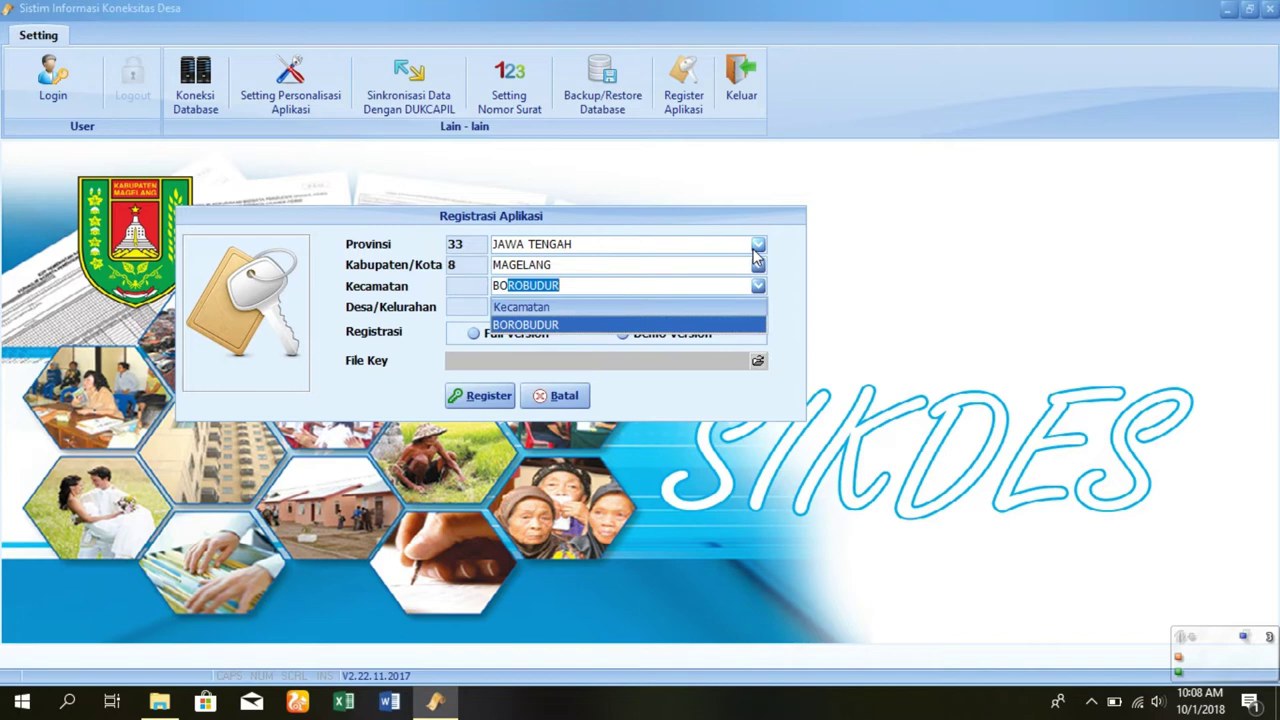
key(Return)
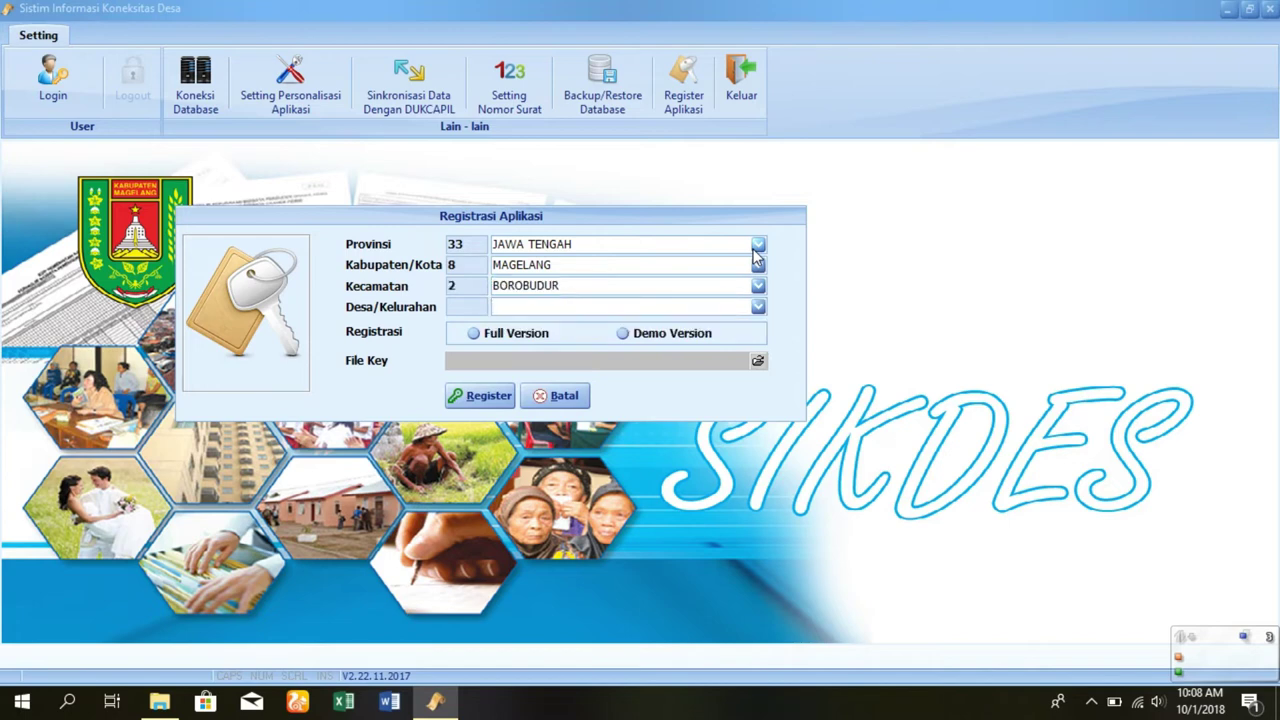
text(B)
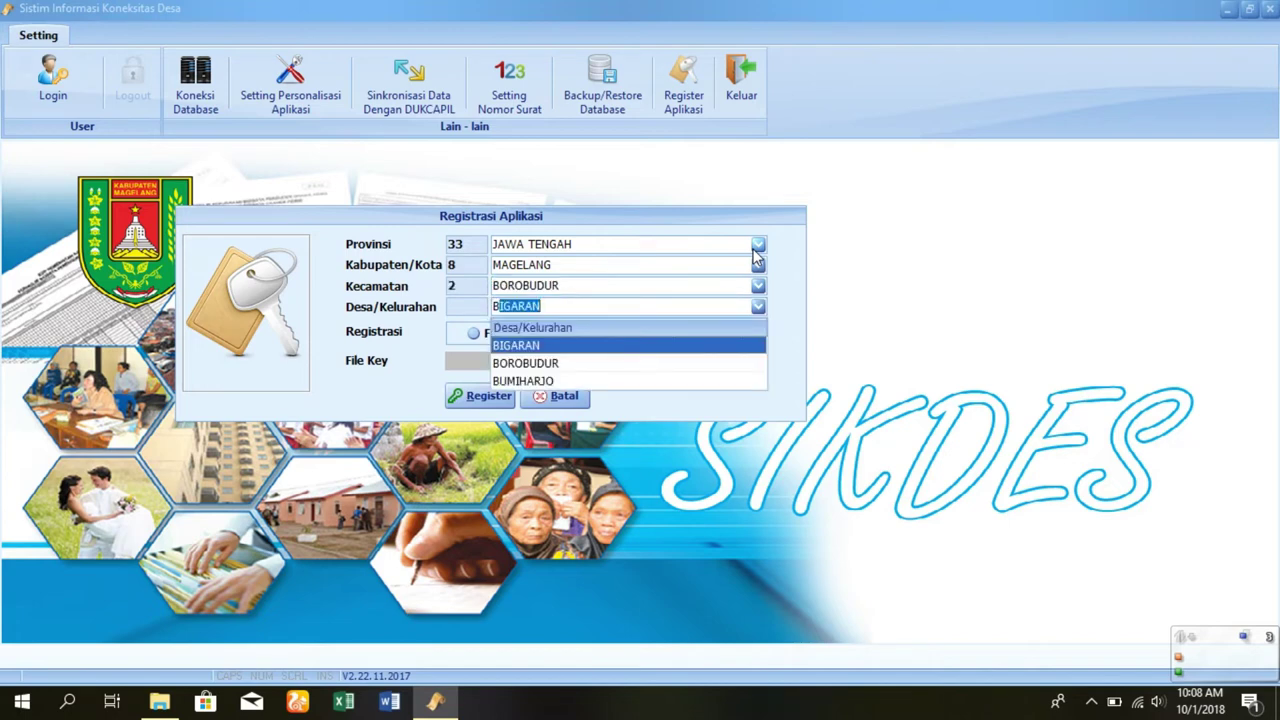
text(UMIHARJO)
key(Return)
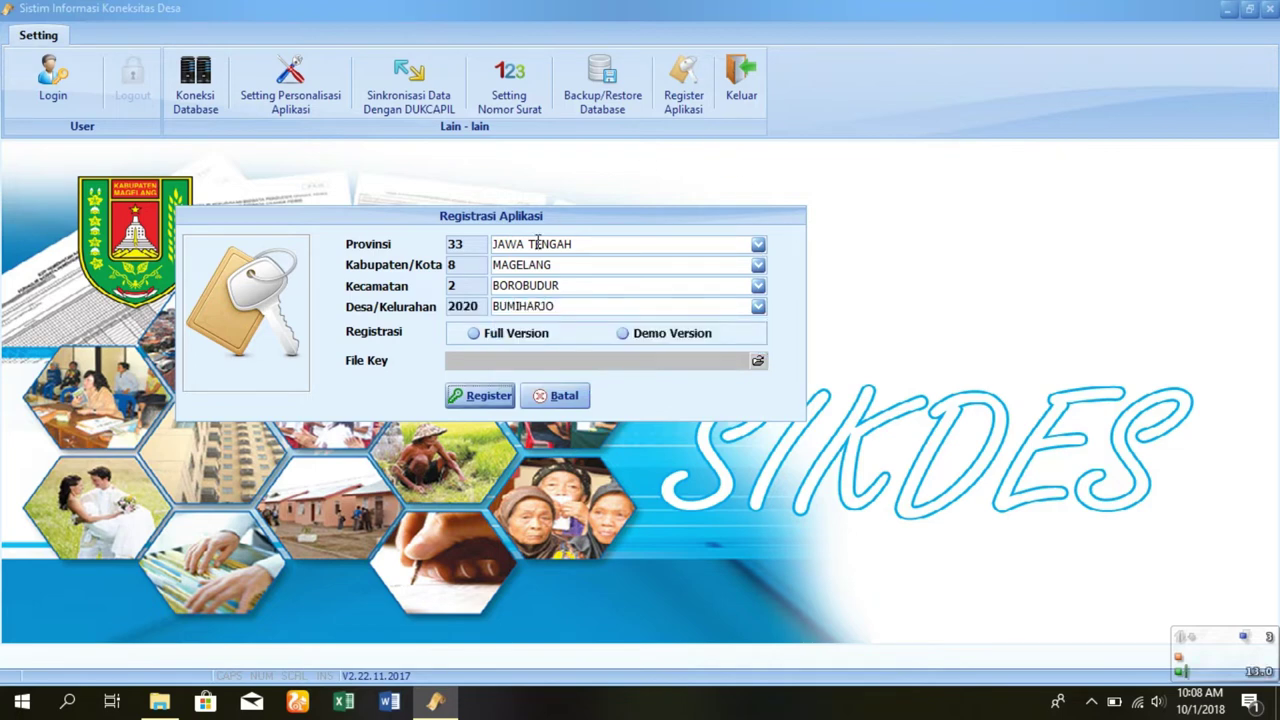
- Register the full version using the SMARD key file from KEY BUMIHARJO and confirm success
click(485, 336)
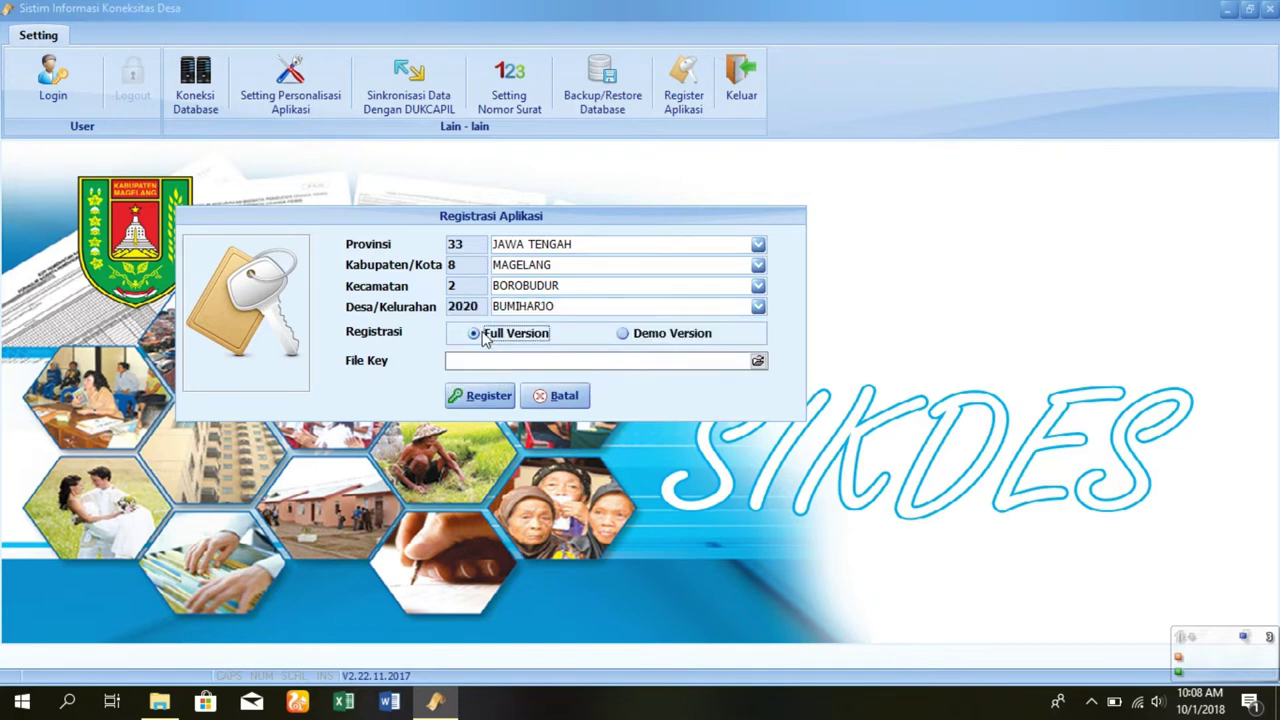
click(757, 362)
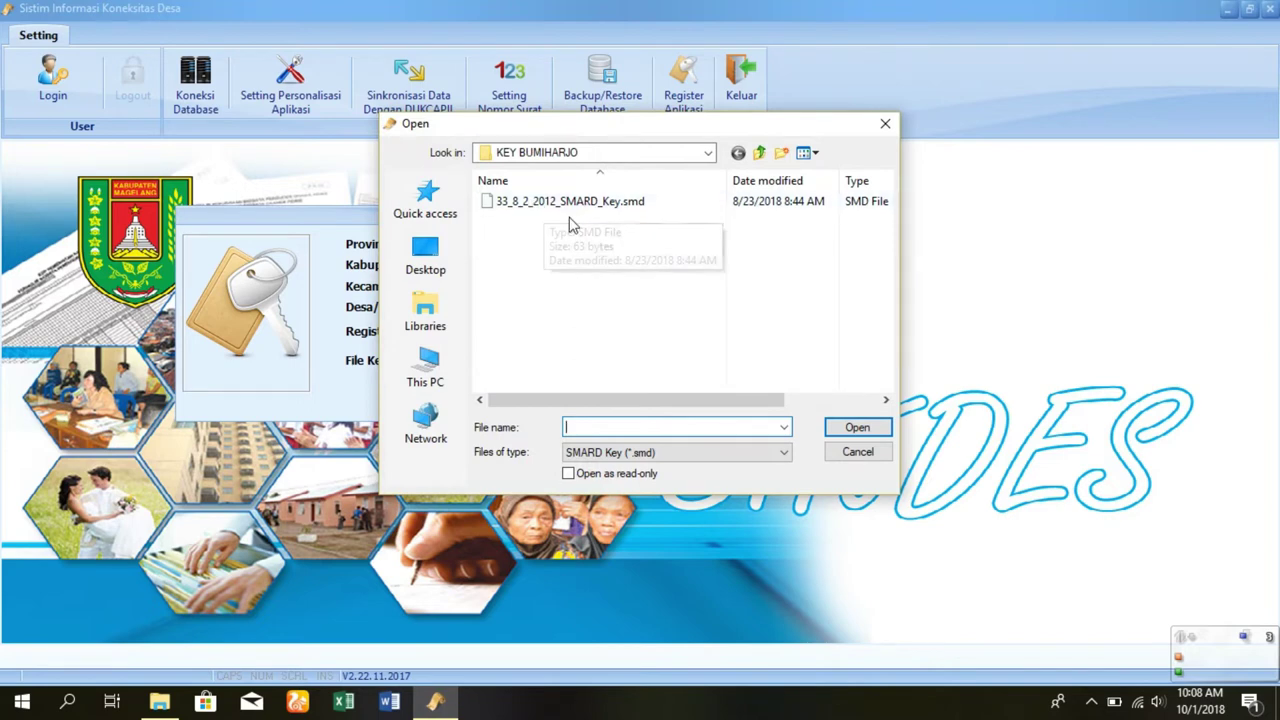
click(709, 152)
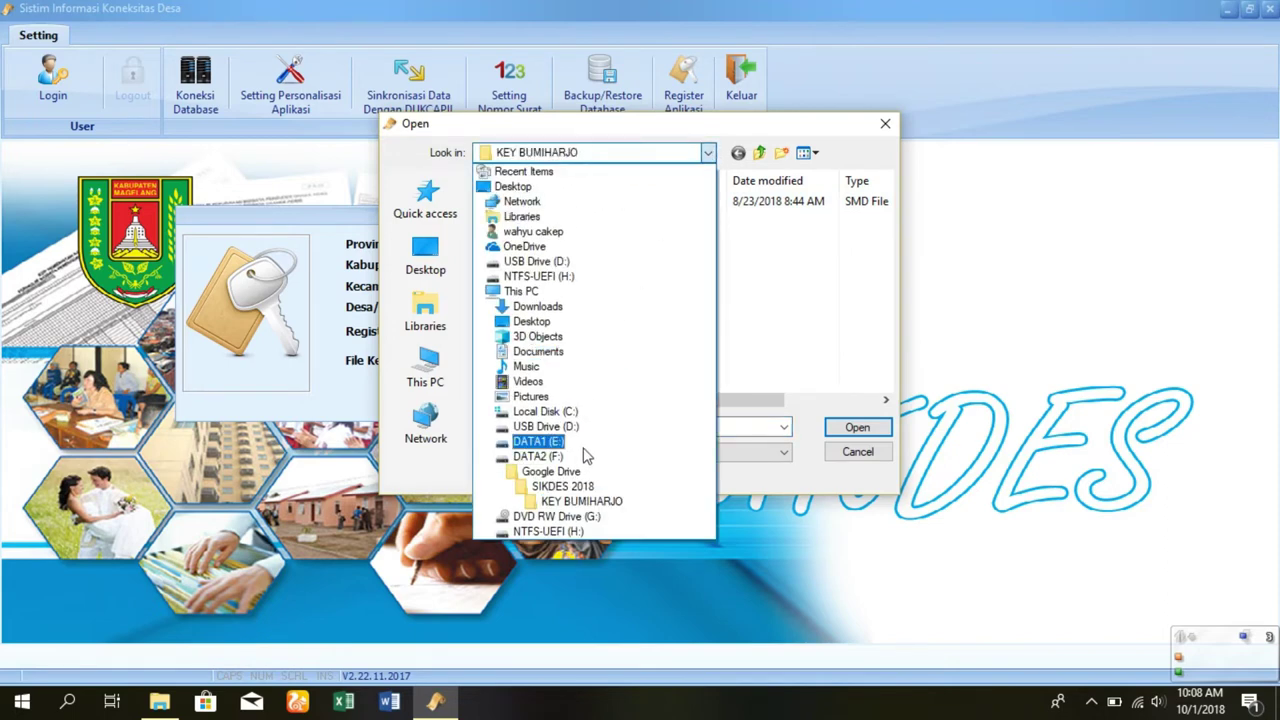
click(590, 503)
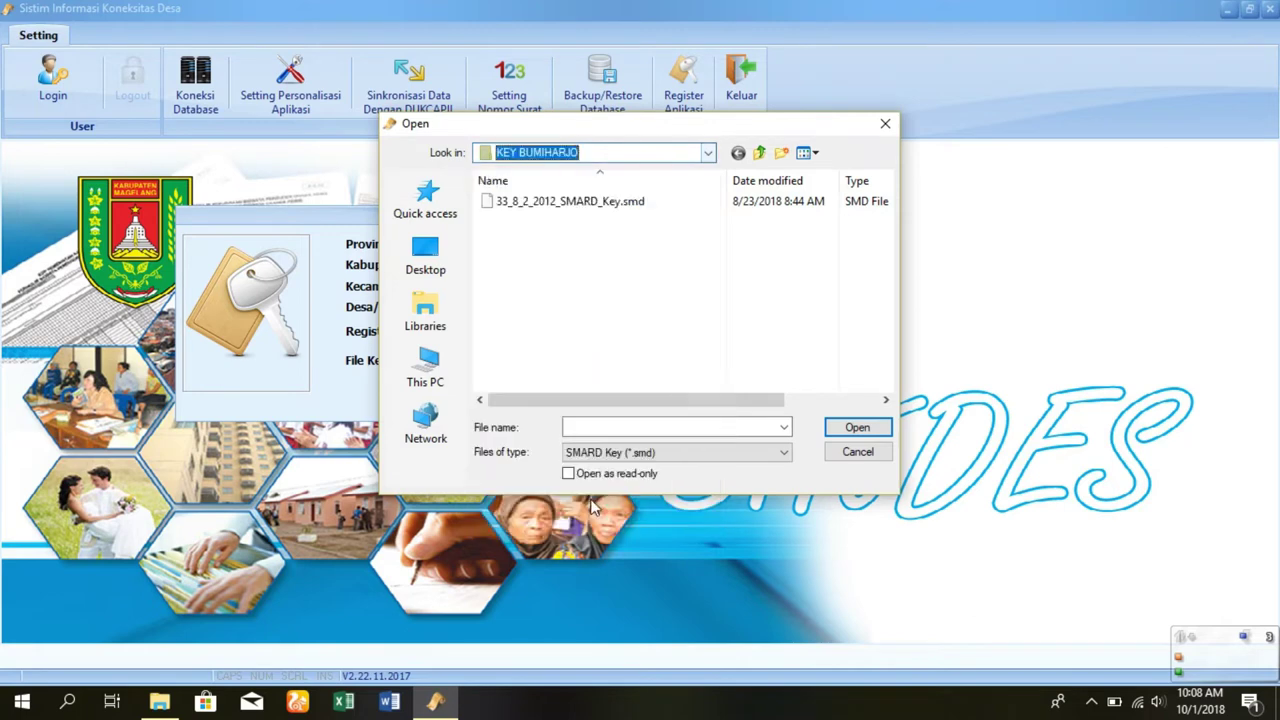
click(571, 201)
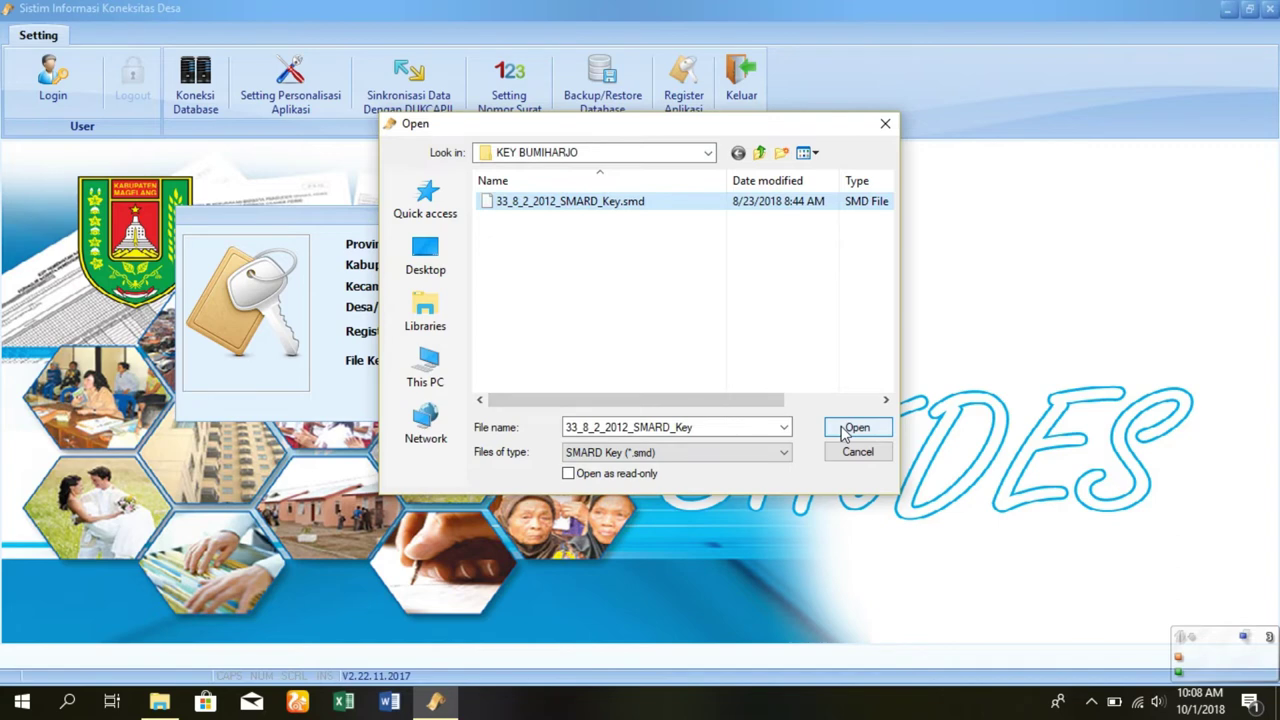
click(843, 430)
click(502, 398)
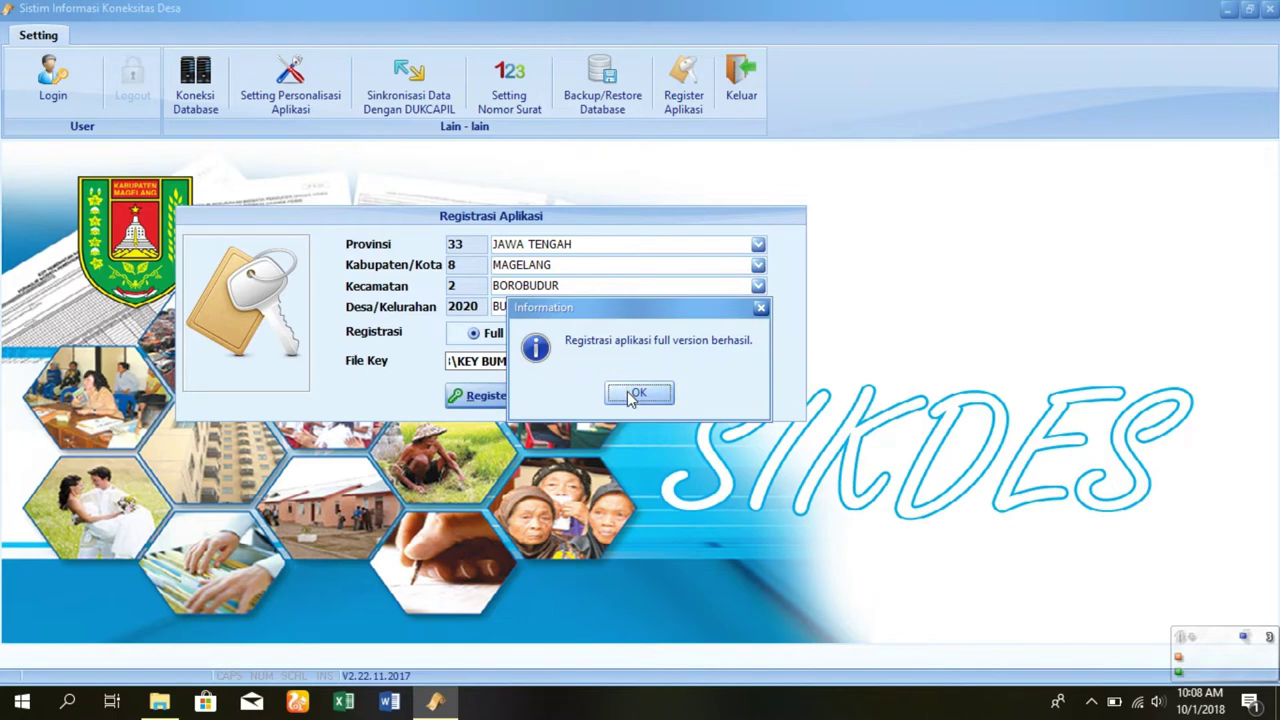
click(630, 394)
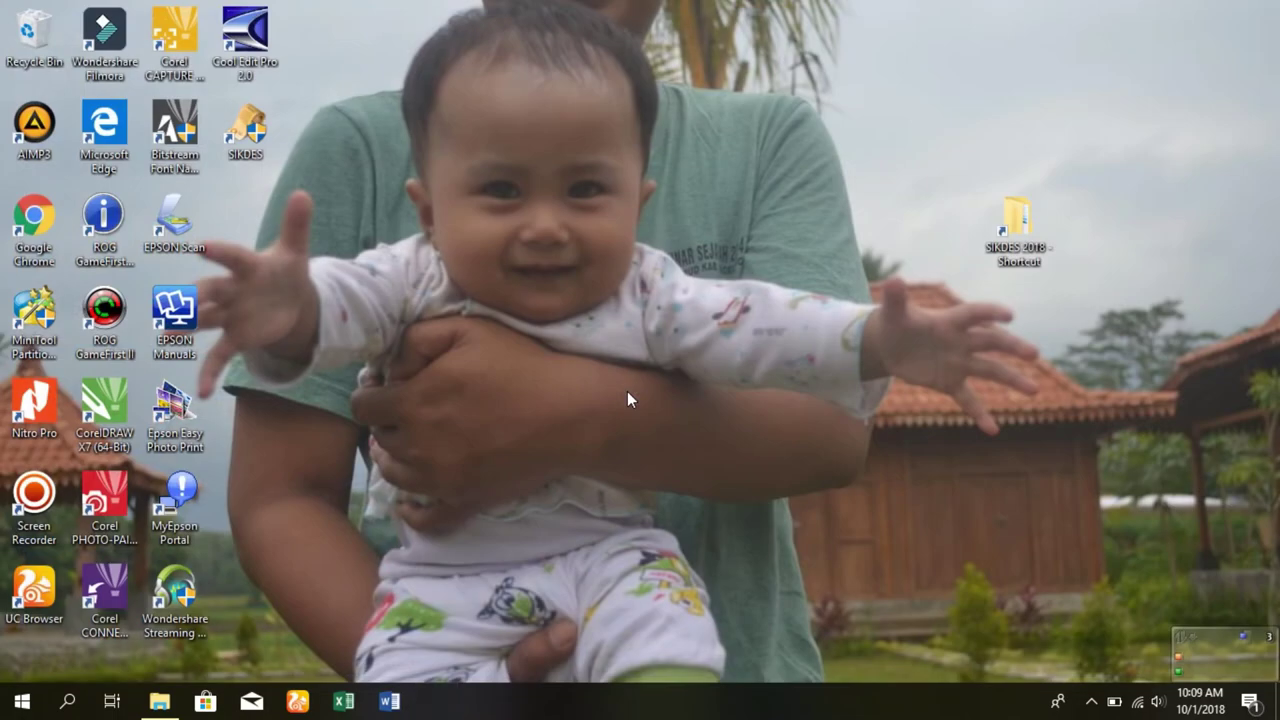
- Relaunch SIKDES, log in as admin, and open the personalisation settings
double_click(250, 135)
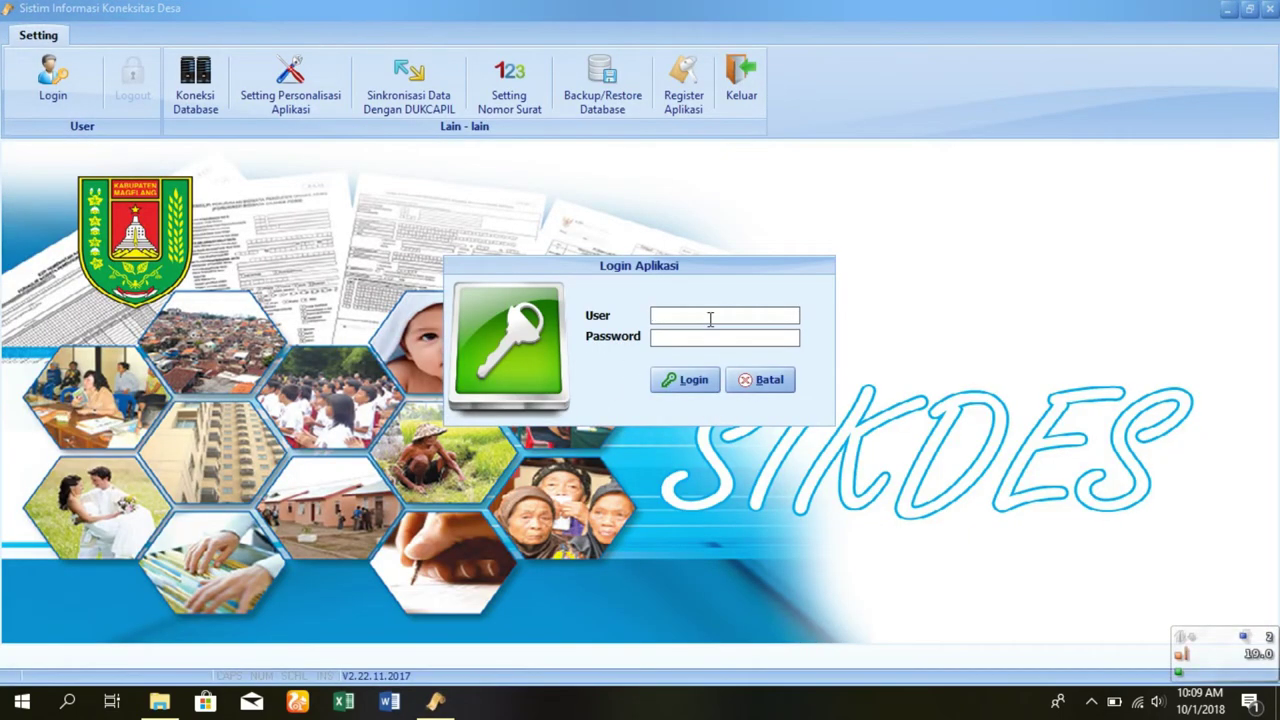
text(admin)
click(686, 380)
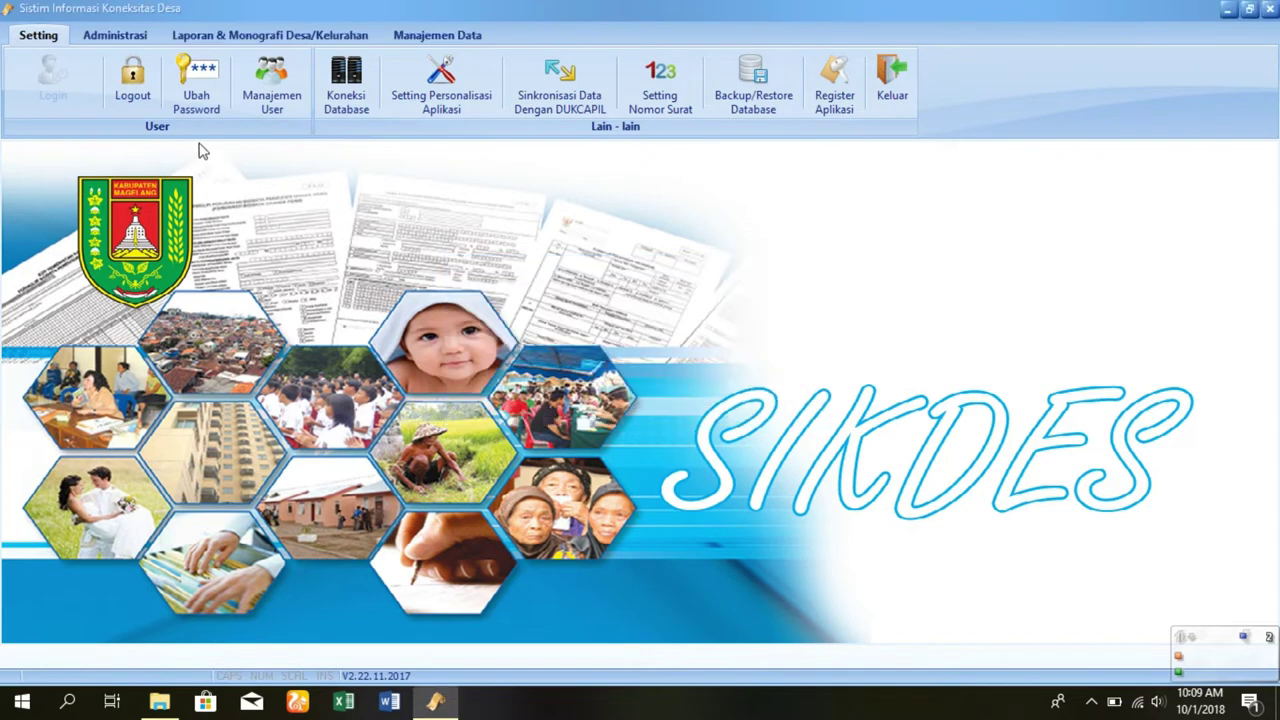
click(425, 96)
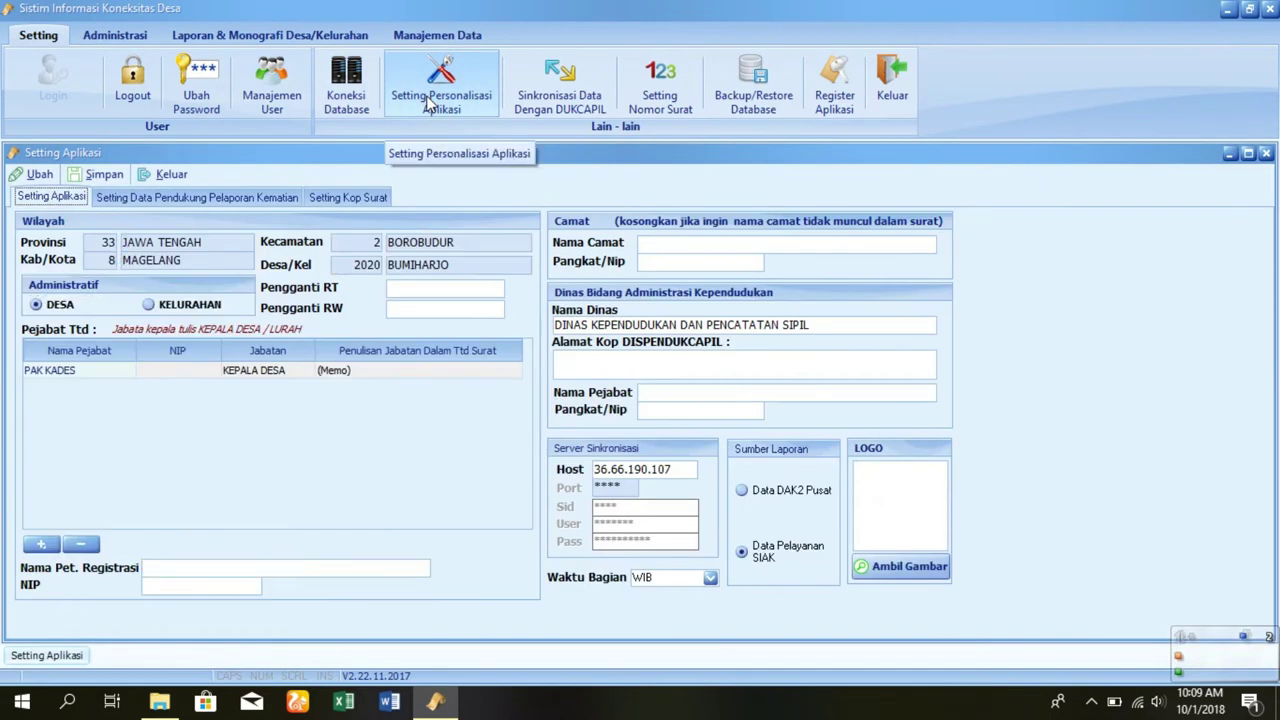
- Enter the village head's name and set the title to KEPALA DESA BUMIHARJO
double_click(100, 370)
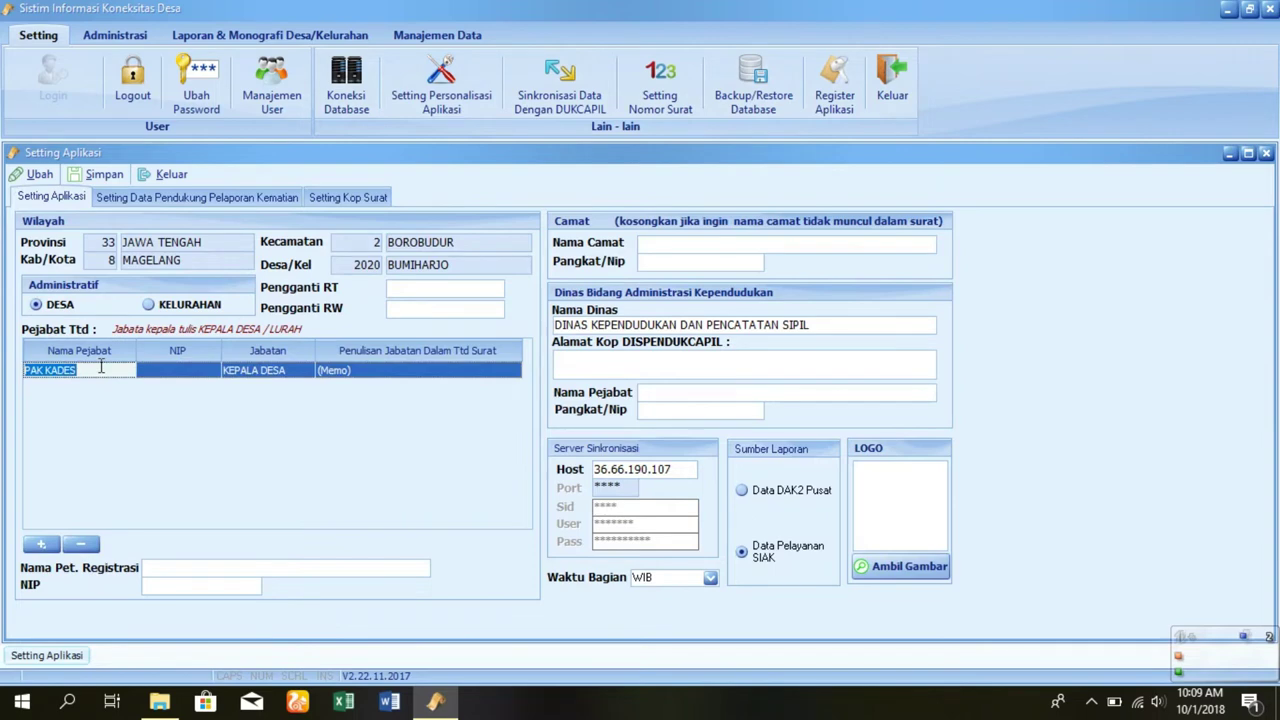
key(Caps_Lock)
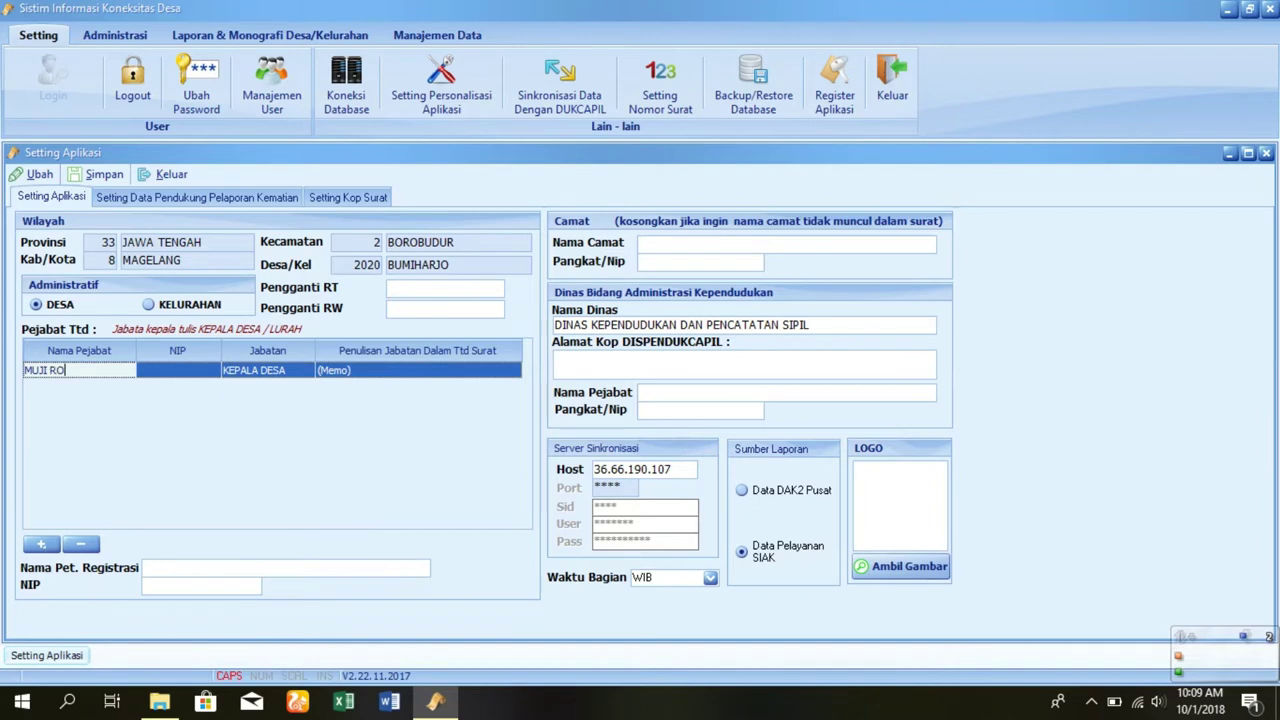
click(266, 369)
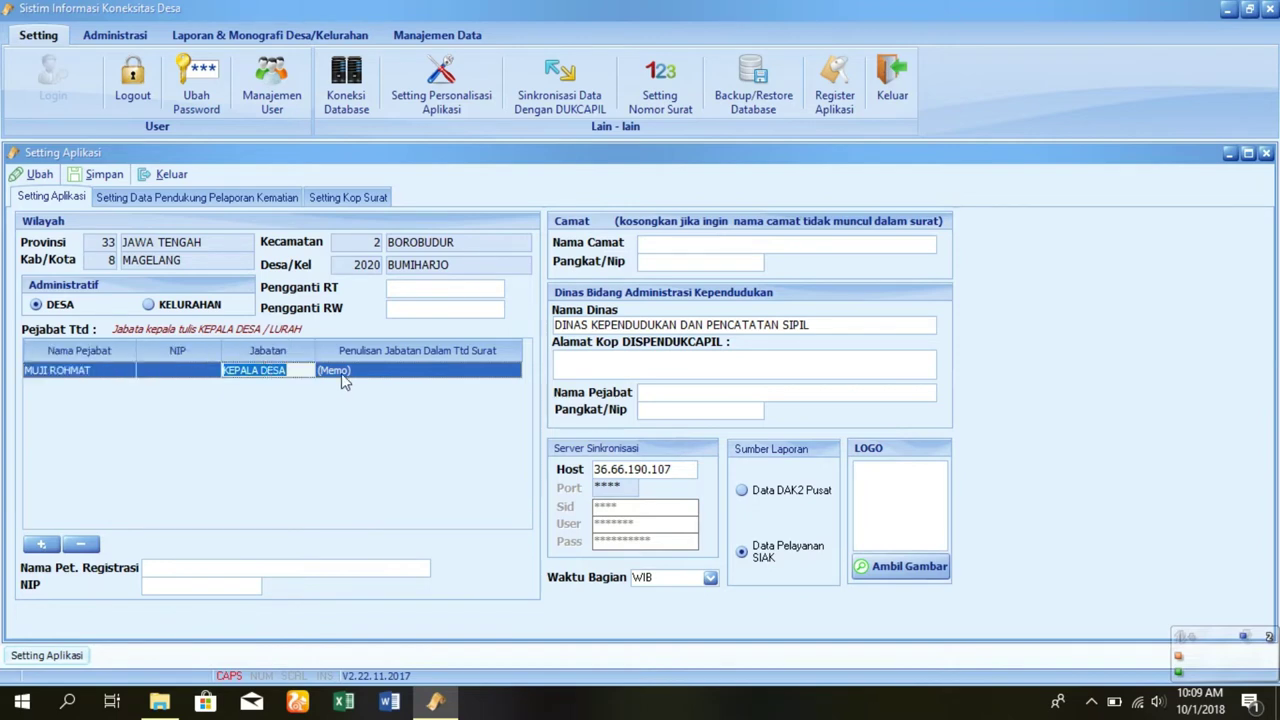
click(298, 372)
text(BUMIHARJO)
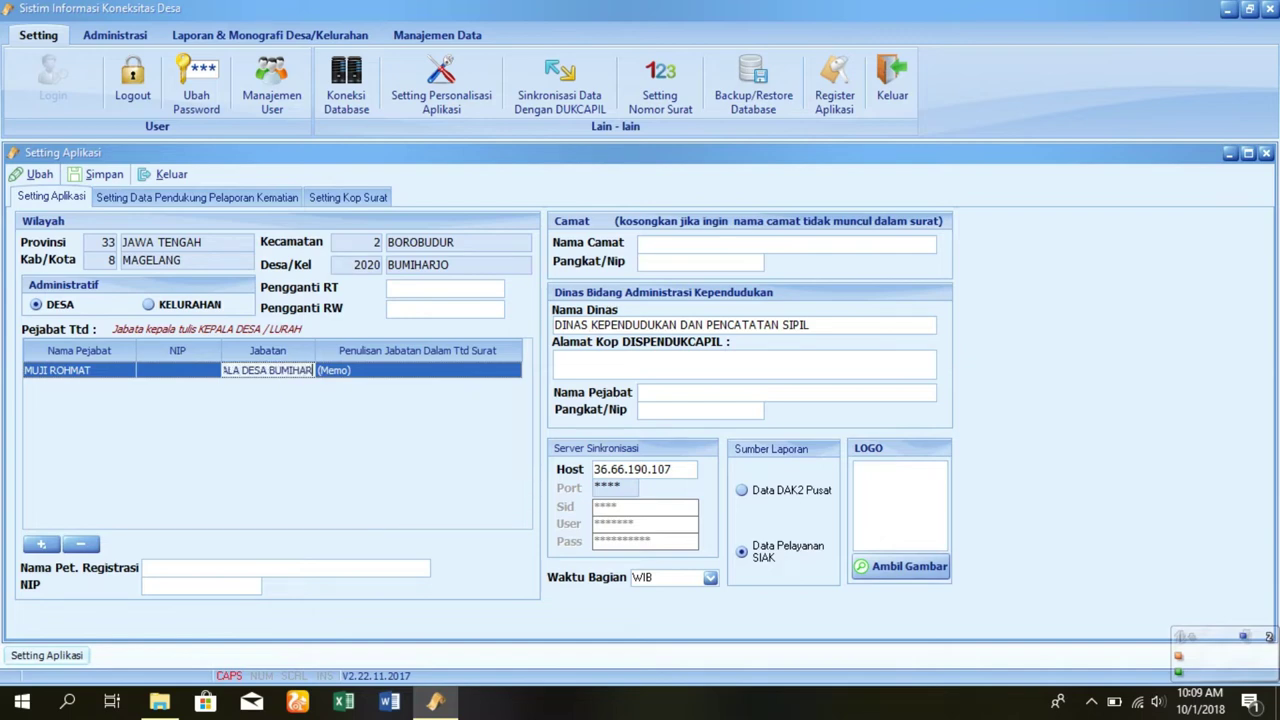
- Set the signature wording to 'Kepala Desa Bumiharjo' and add a new signatory row
click(375, 372)
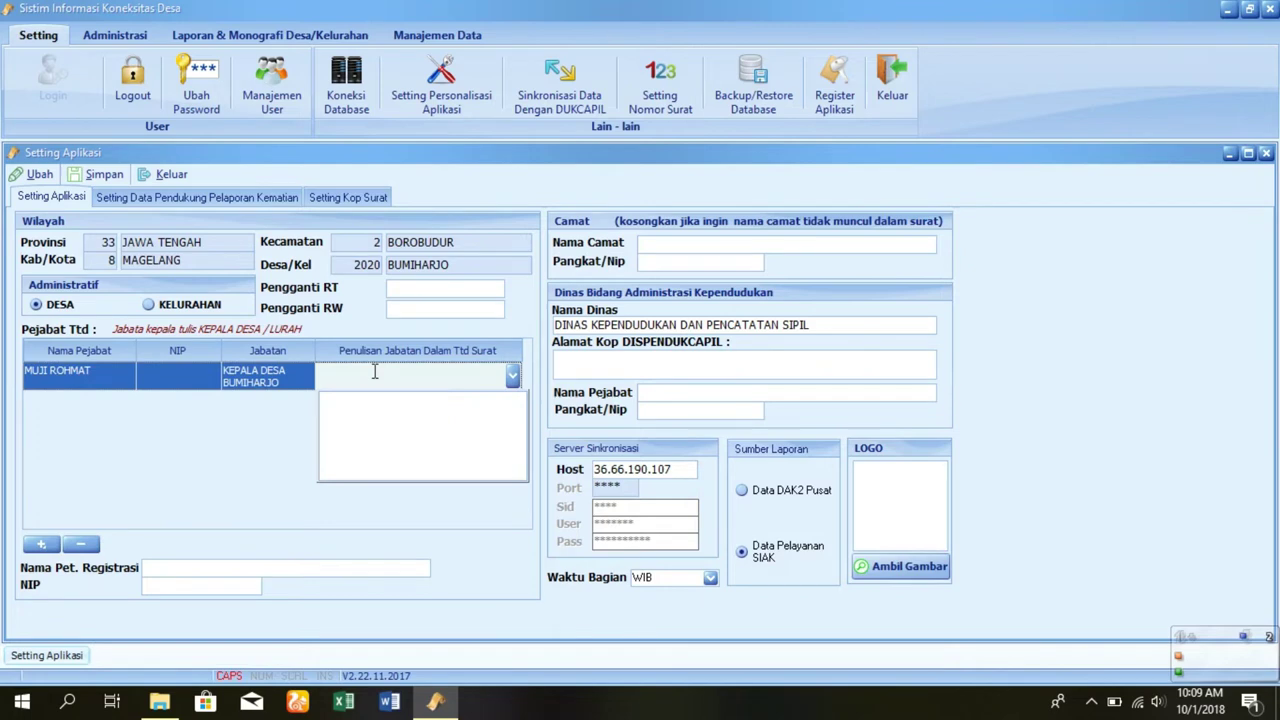
text(KEPAL)
key(BackSpace)
key(BackSpace)
key(BackSpace)
key(BackSpace)
key(Caps_Lock)
text(epala desa Bu)
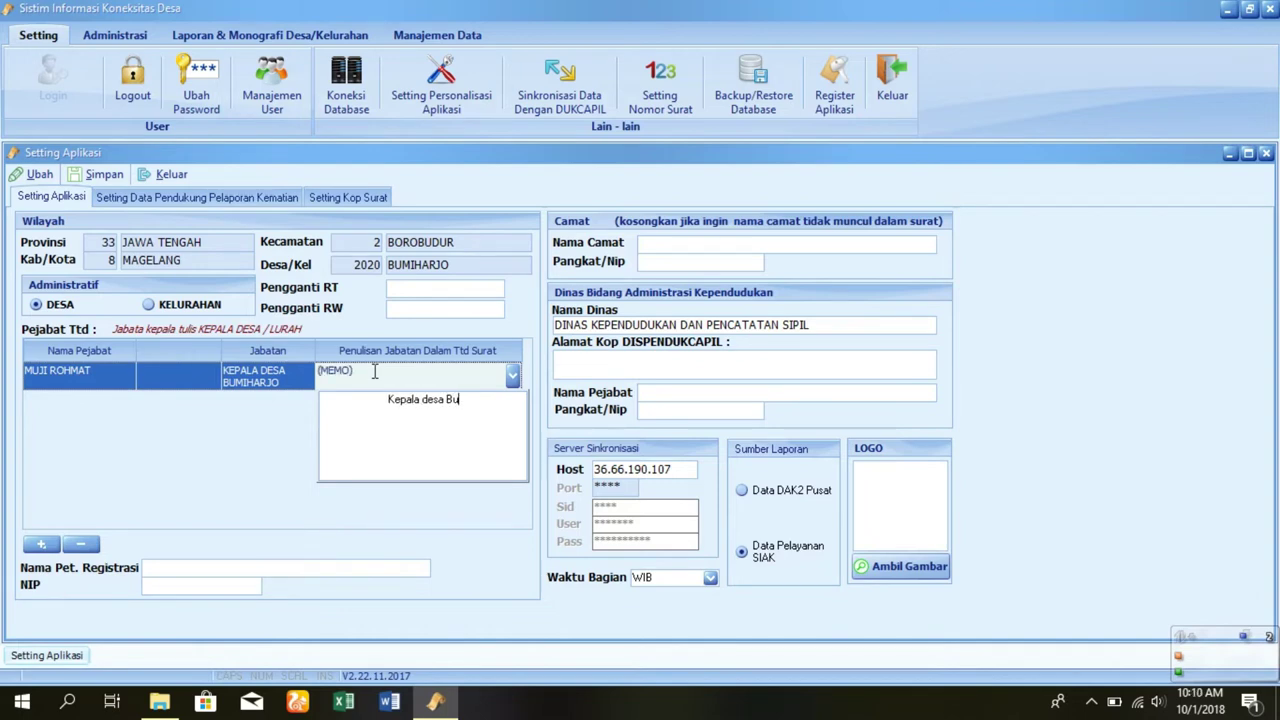
text(miharjo)
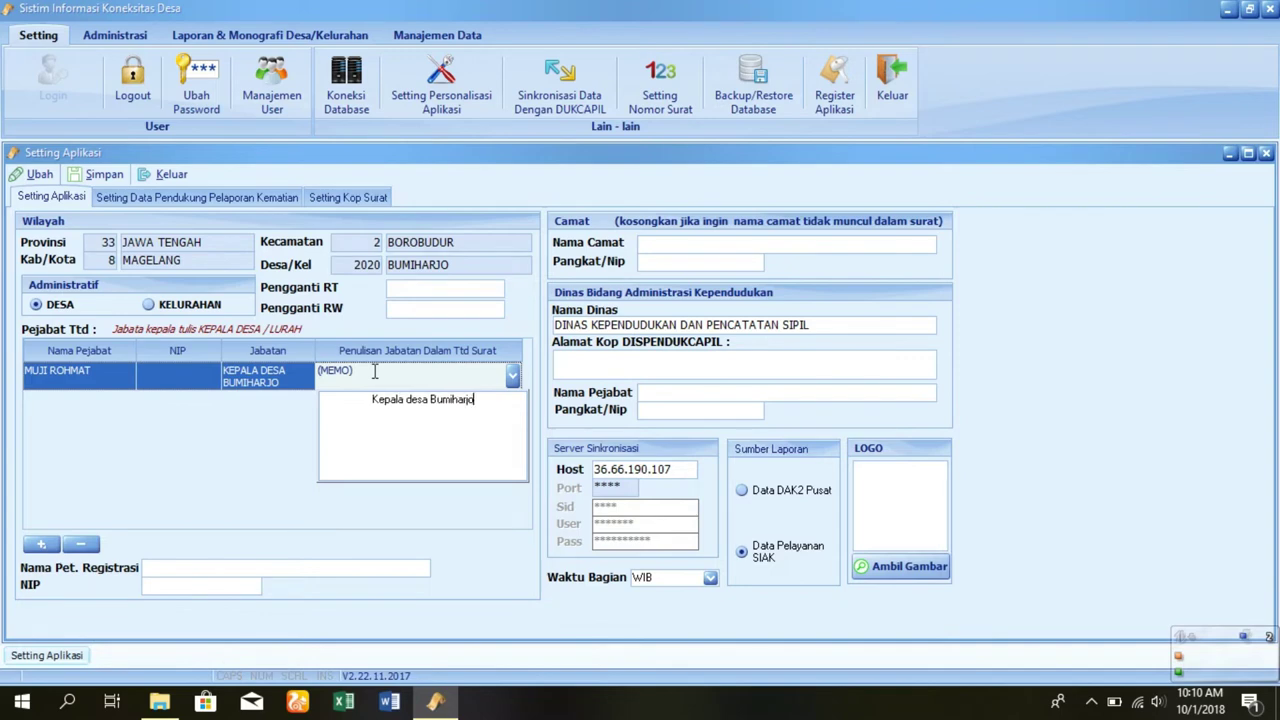
key(Left)
key(Left)
key(Left)
key(Left)
key(Left)
key(BackSpace)
text(D)
click(263, 425)
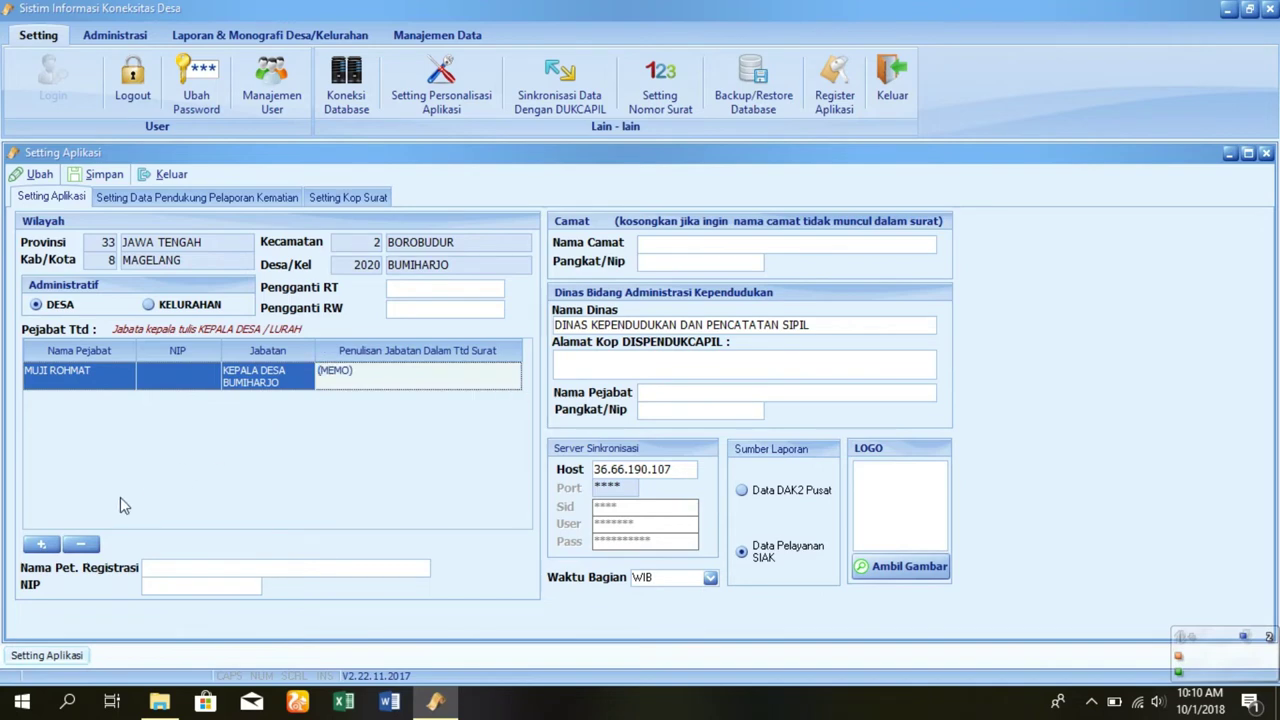
click(47, 545)
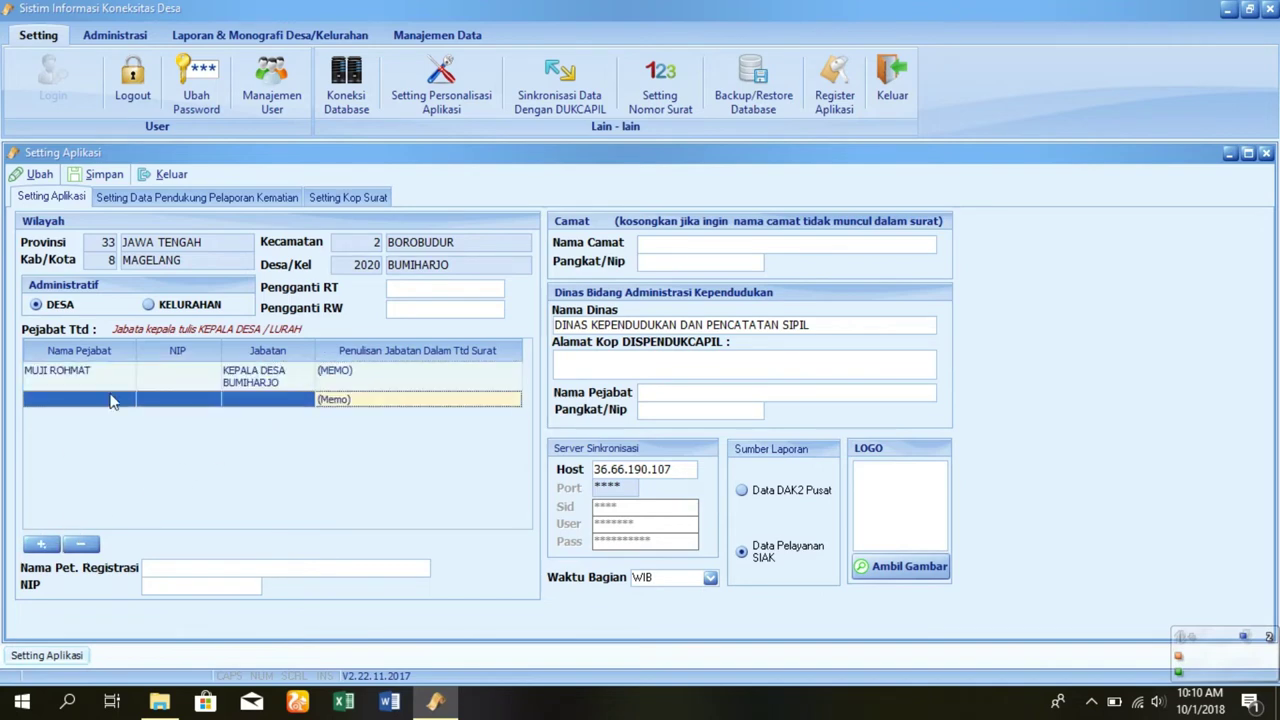
- Enter the secretary's name in the new row and set the title to CARIK
click(111, 397)
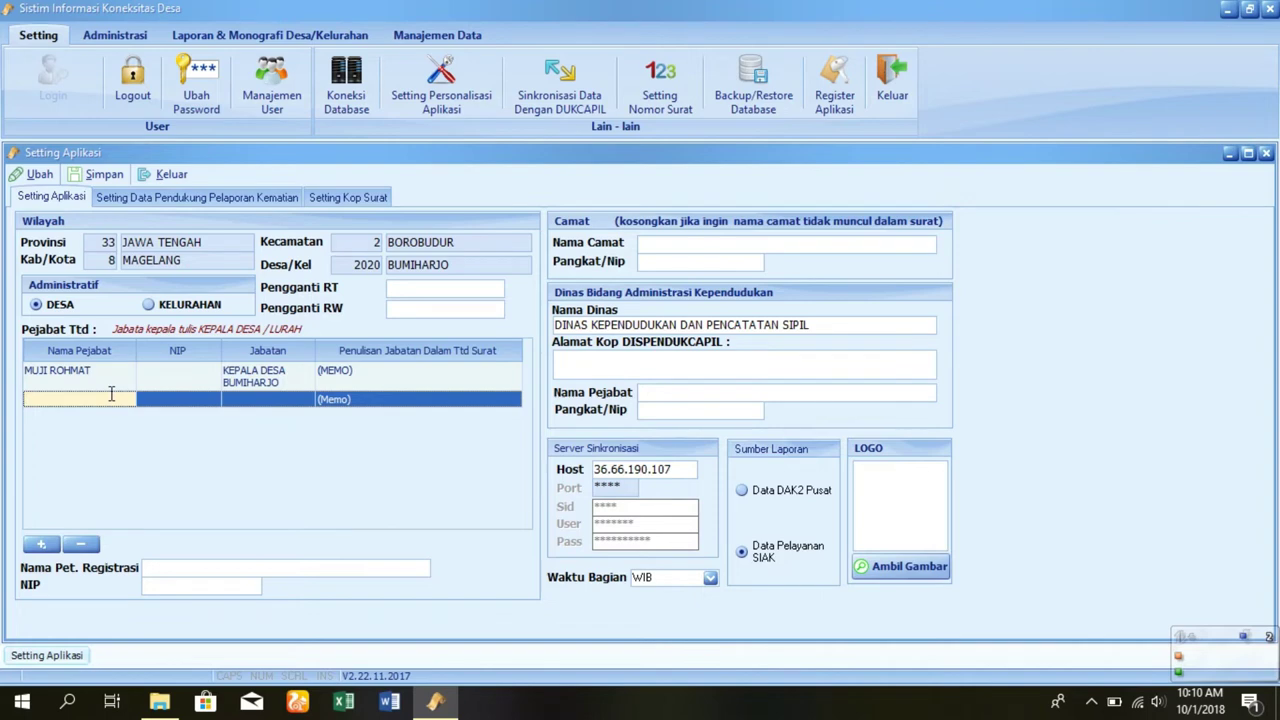
text(S)
key(Caps_Lock)
text(UPRIY)
click(251, 399)
text(cARIK)
key(BackSpace)
key(BackSpace)
key(BackSpace)
key(BackSpace)
key(BackSpace)
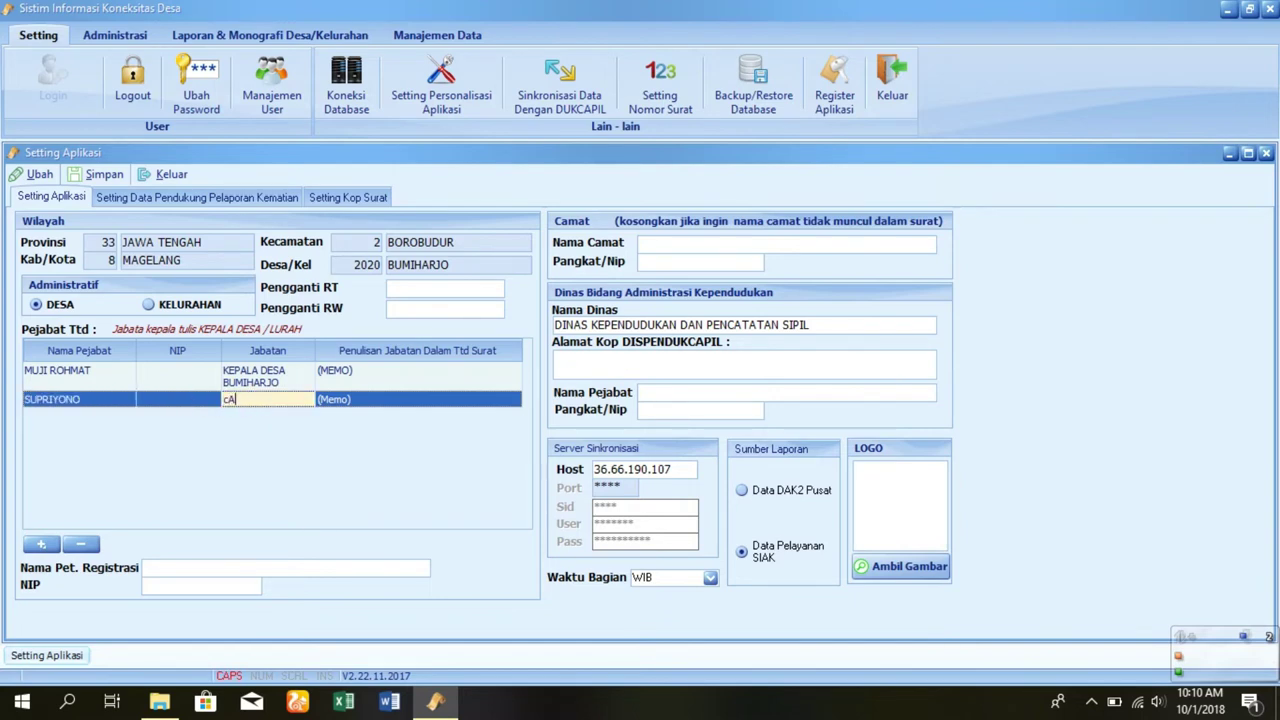
text(CARIK)
- Set the secretary's signature wording to 'Carik Desa Bumiharjo'
click(343, 399)
key(Caps_Lock)
text(Carik )
text(D)
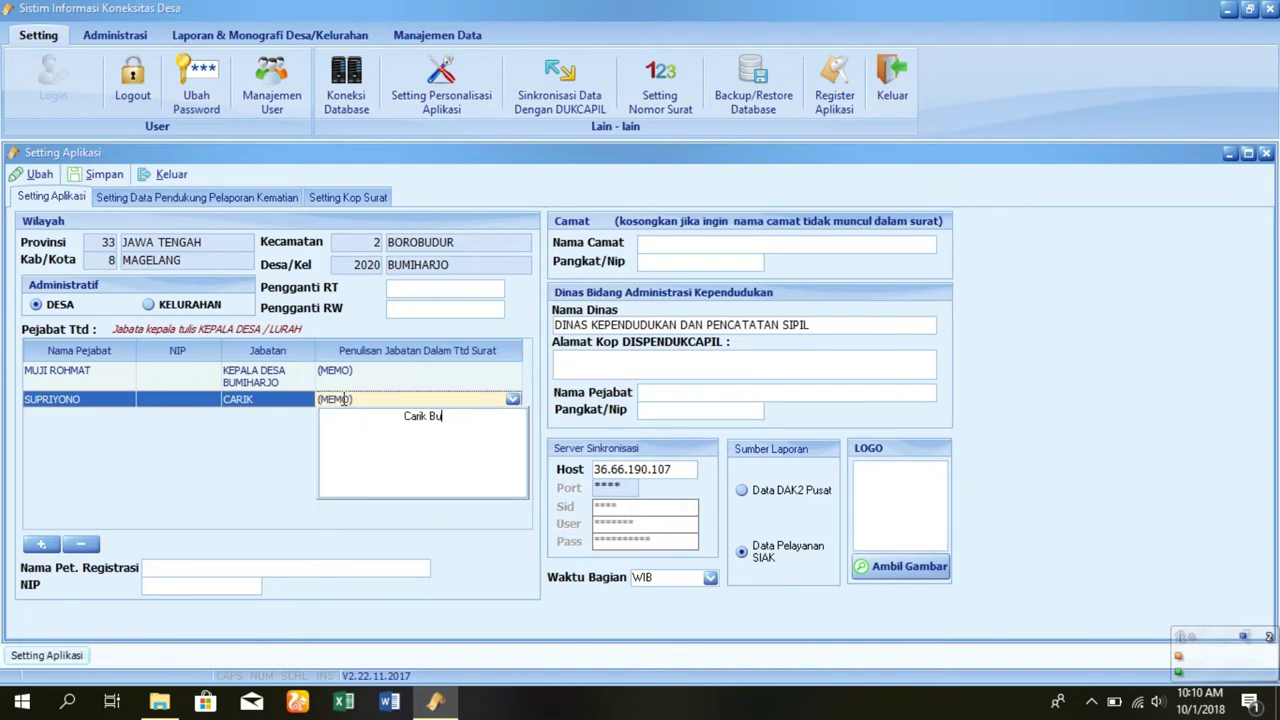
key(BackSpace)
text(Desa Bumiharjo)
click(288, 486)
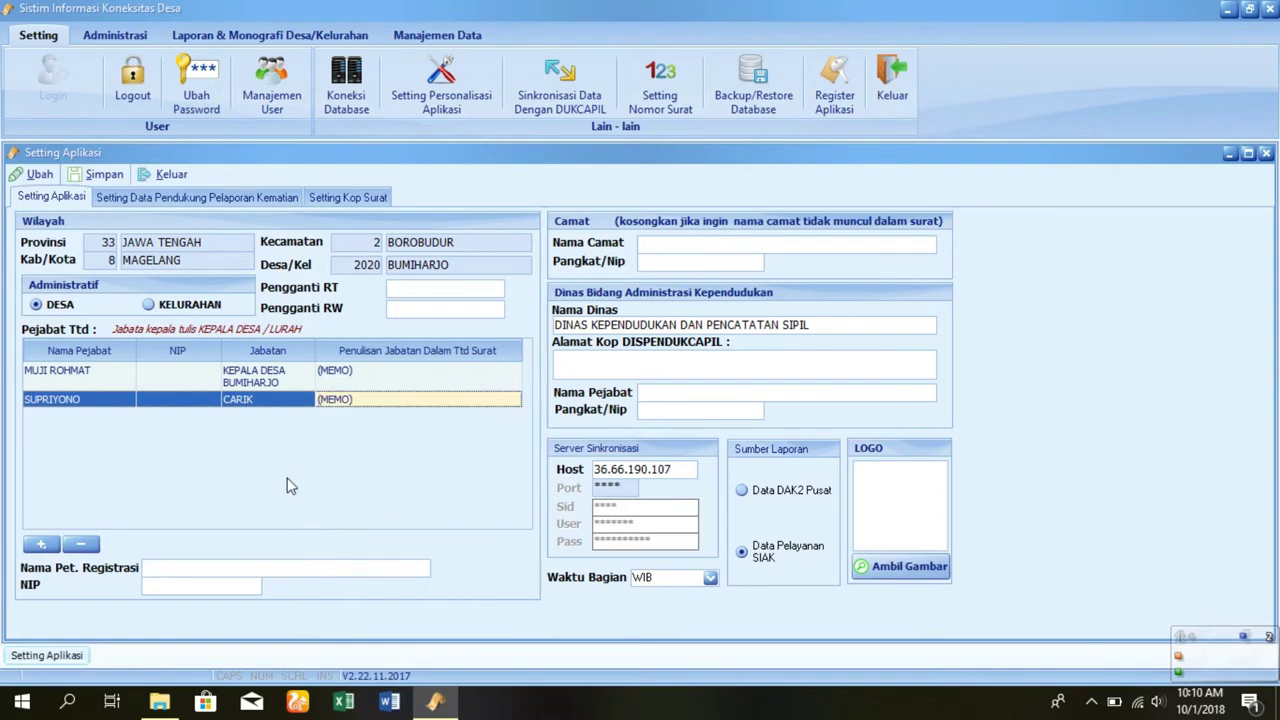
click(189, 567)
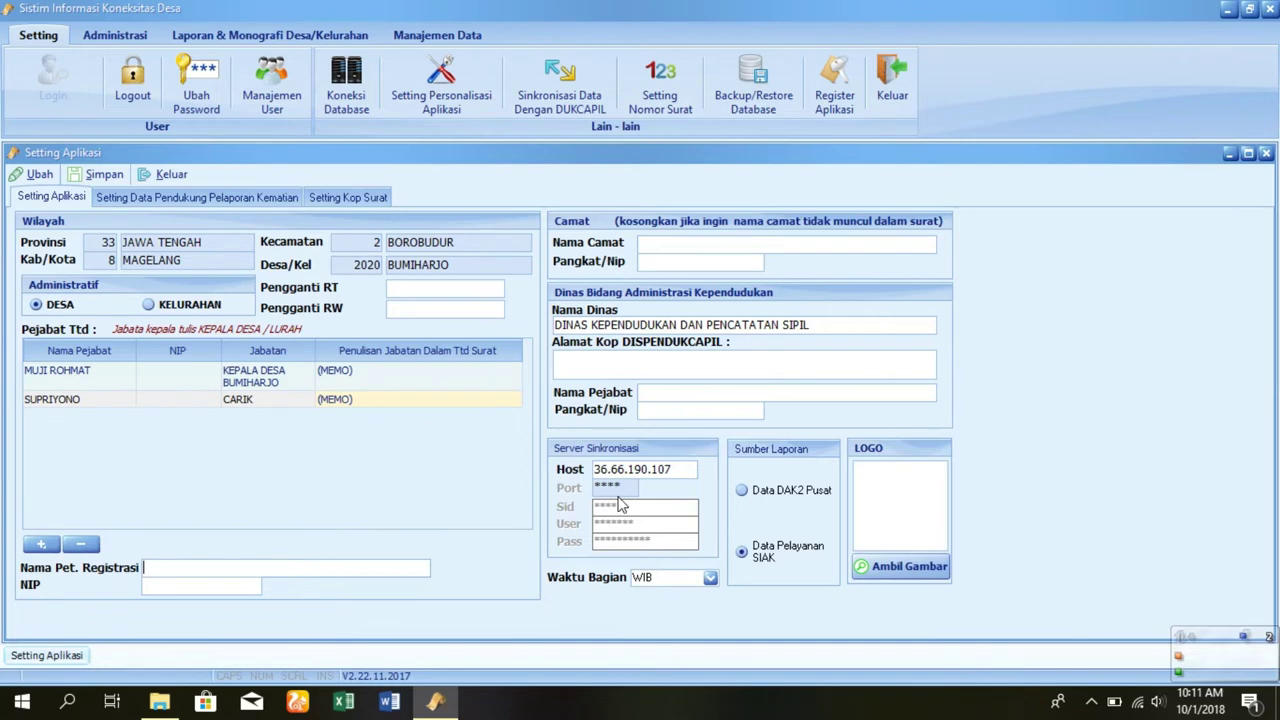
- Load the 'logo' image from E:\SIKDES as the application logo
click(879, 572)
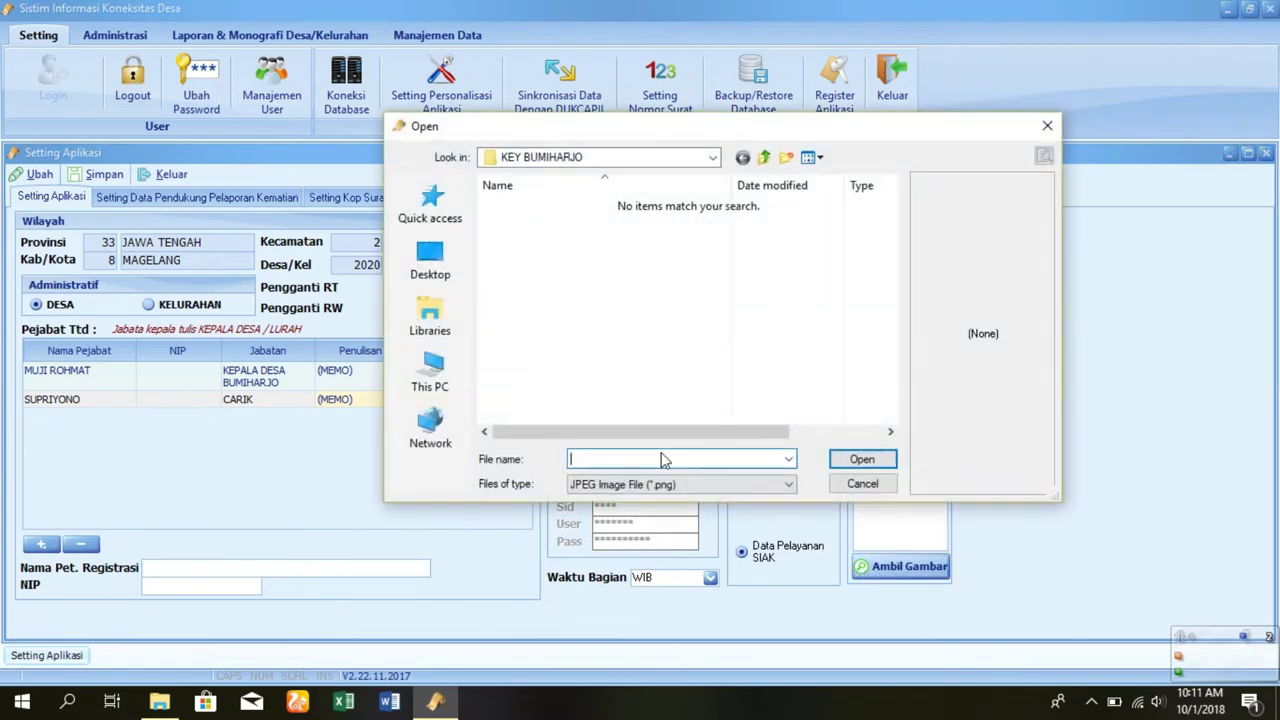
click(425, 372)
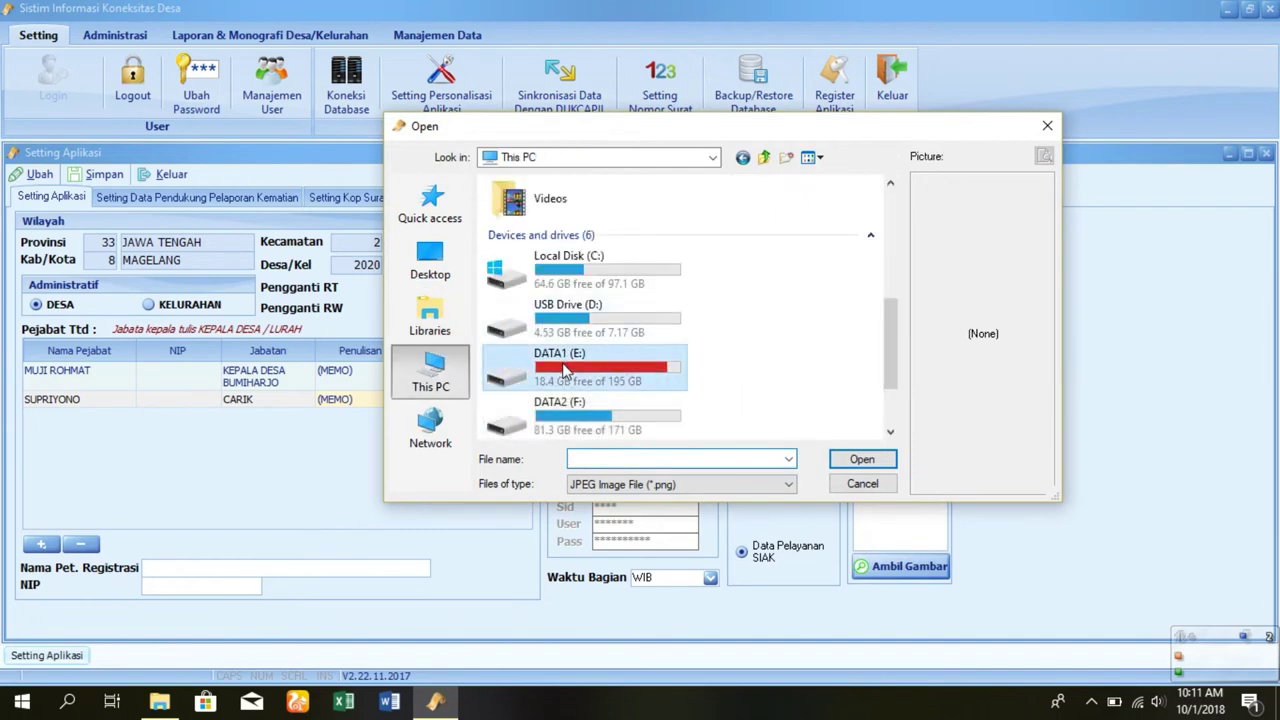
double_click(565, 371)
key(s)
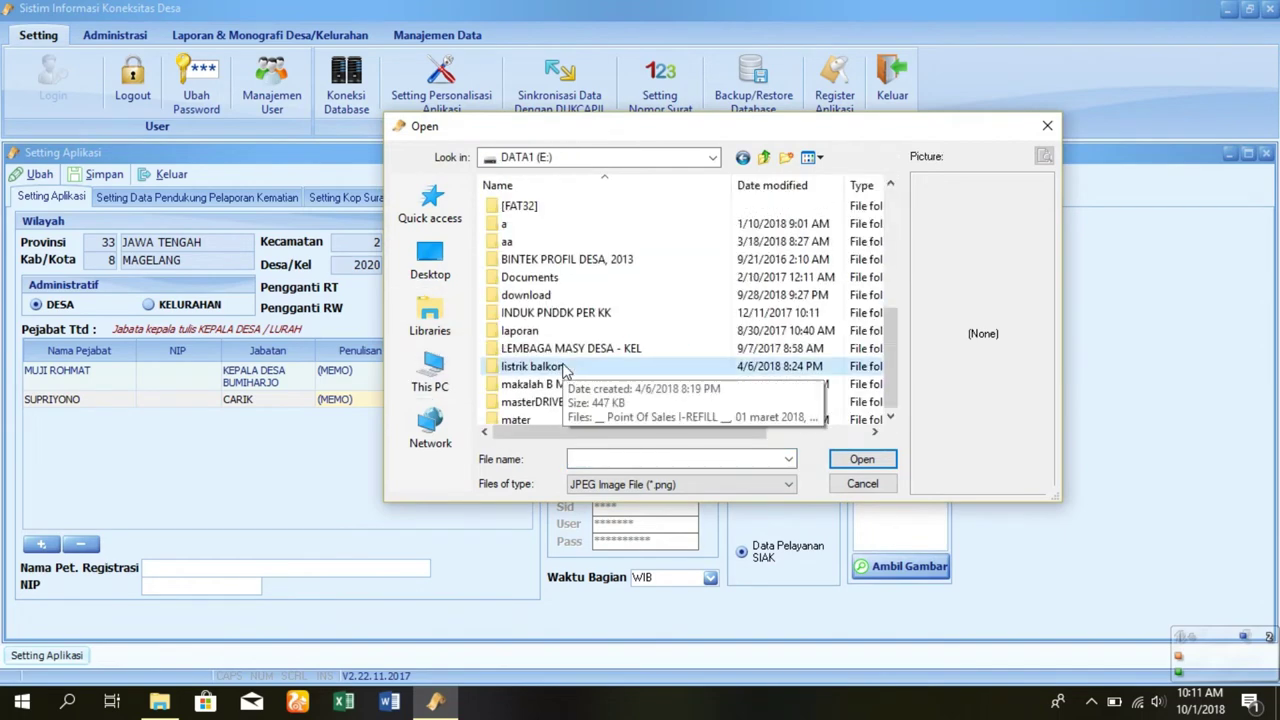
double_click(518, 313)
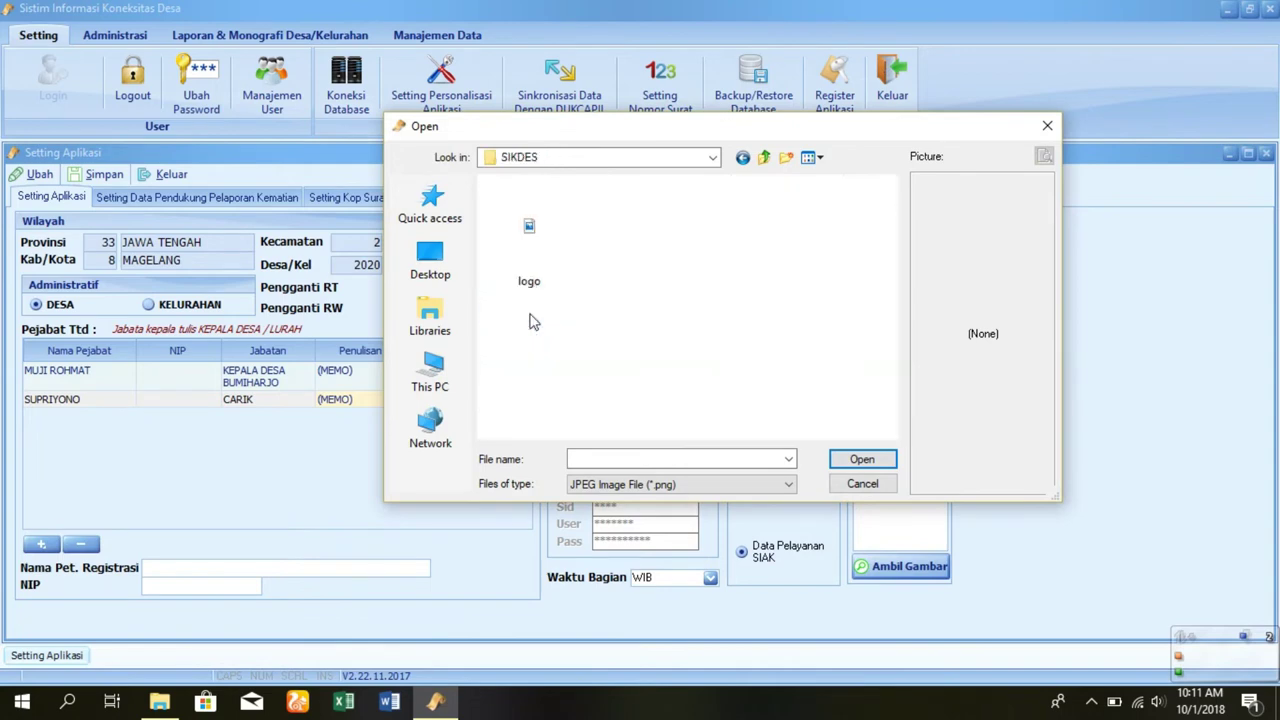
click(522, 228)
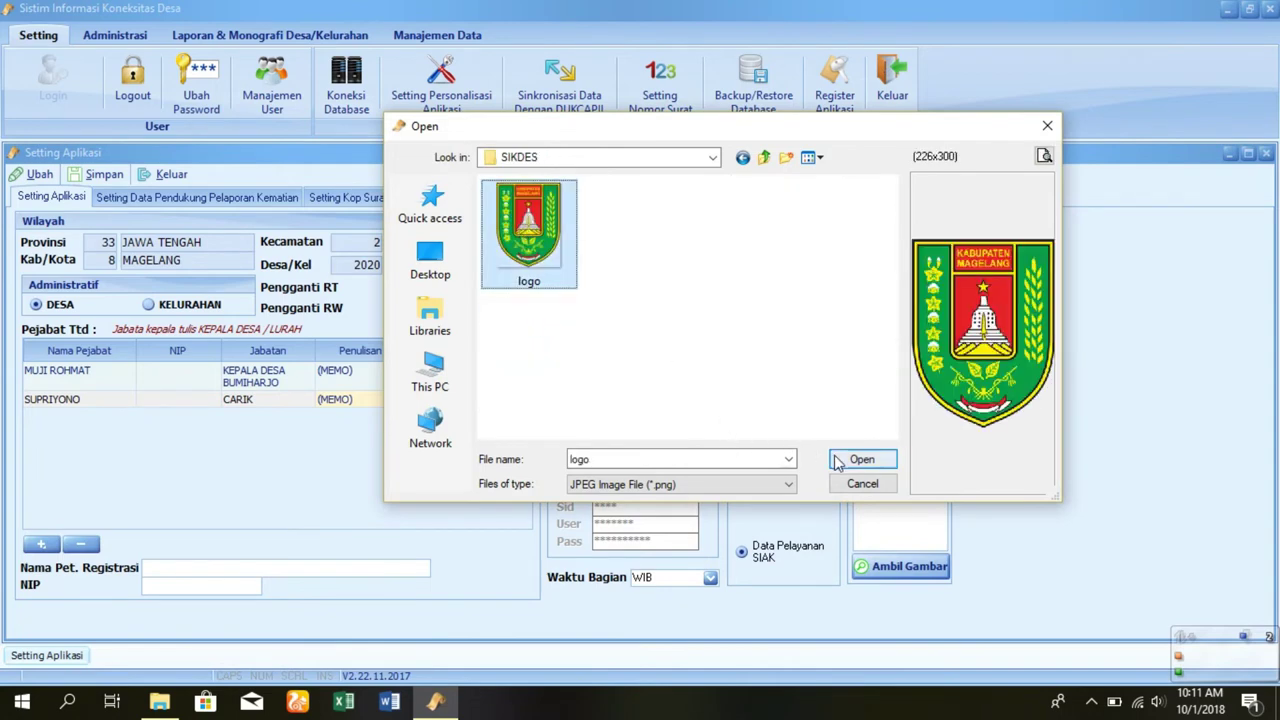
click(836, 460)
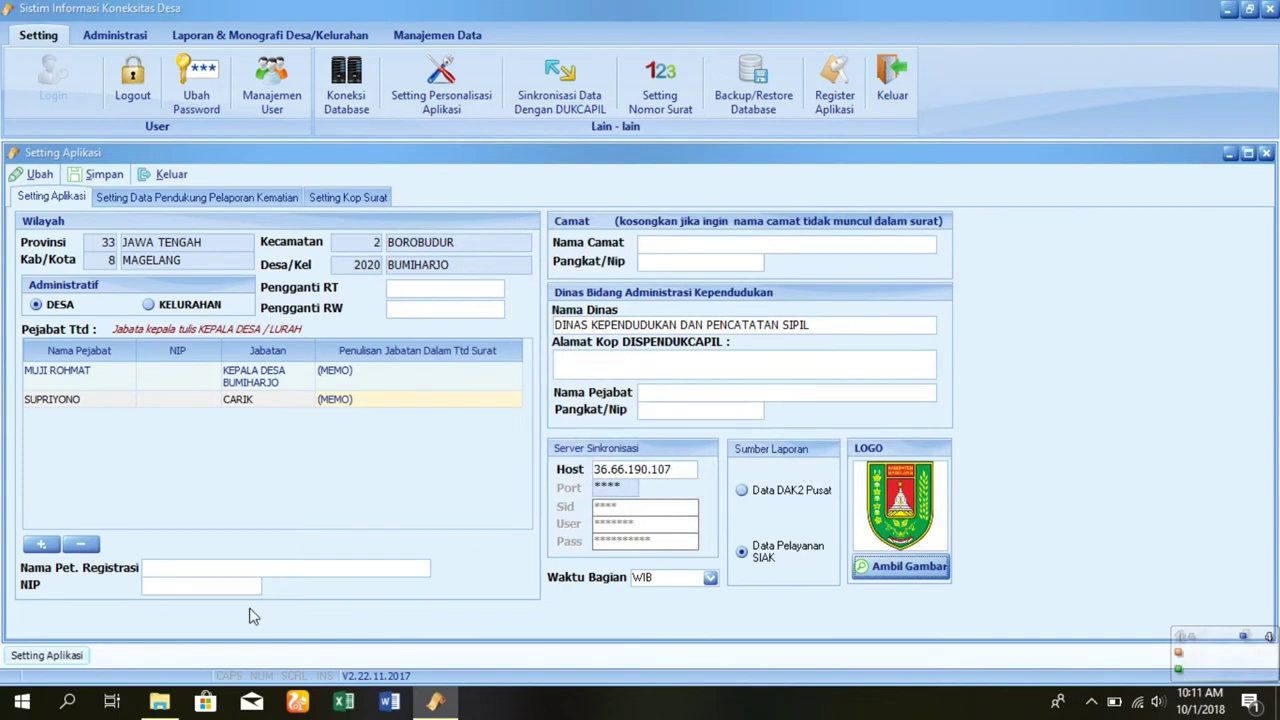
- Copy the SMARD_OL configuration file from the SIKDES 2018 folder
click(160, 702)
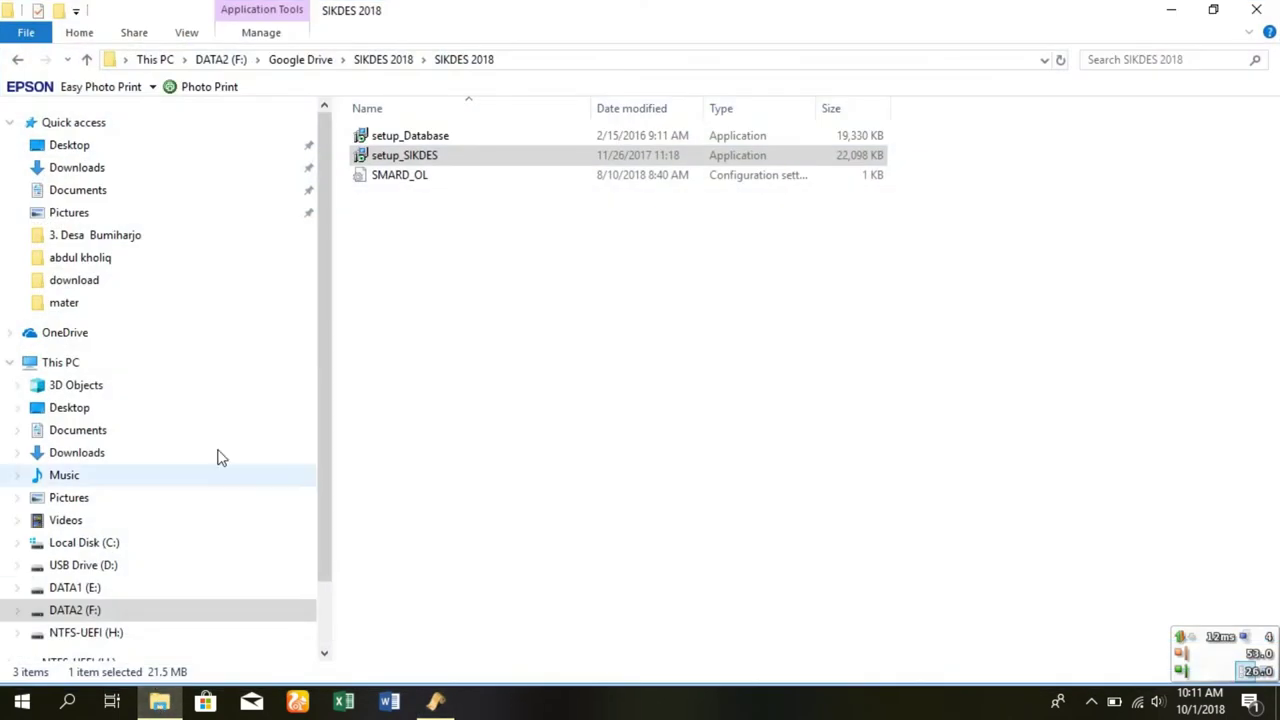
click(410, 174)
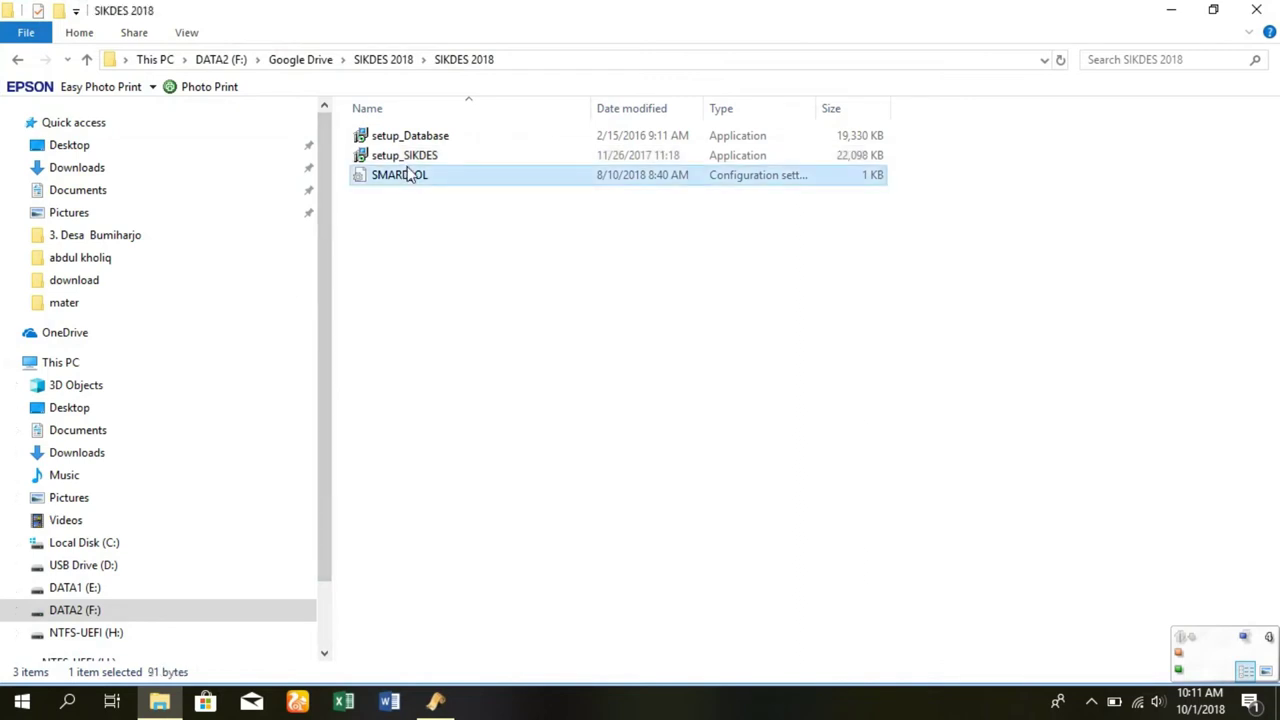
right_click(410, 174)
click(490, 472)
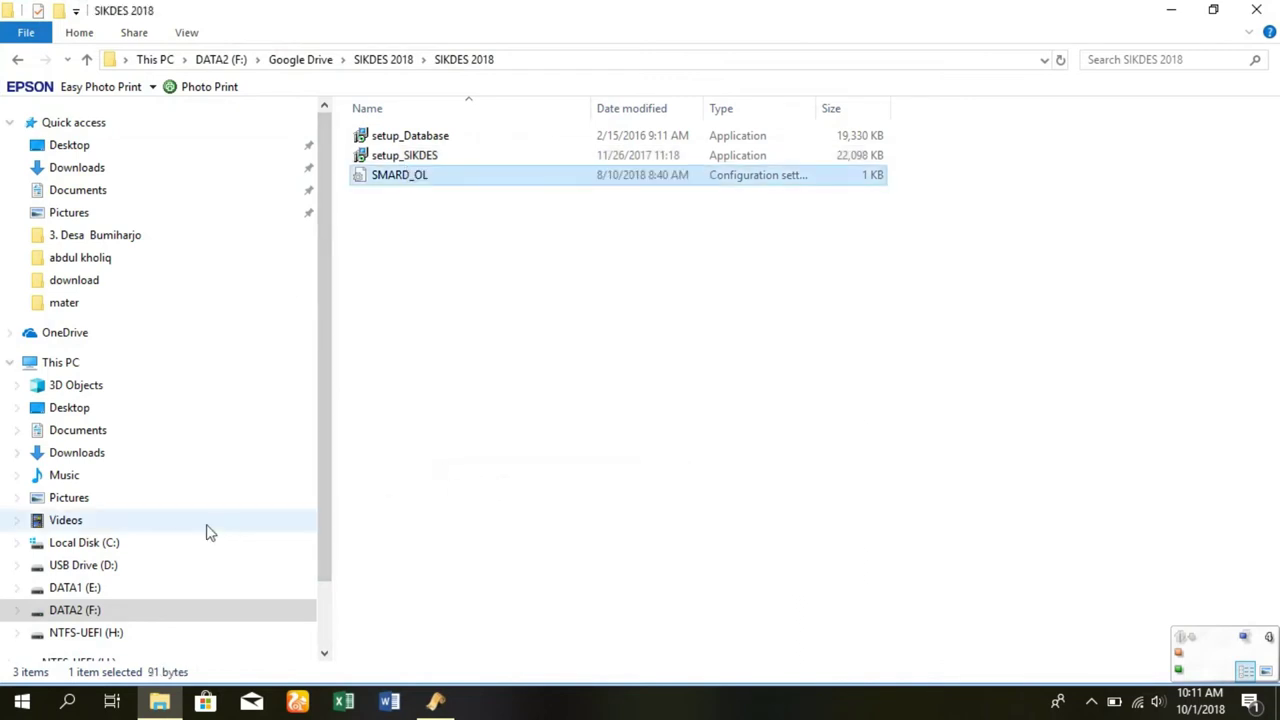
- Paste it into E:\SIKDES, replacing the existing SMARD_OL.ini, and return to SIKDES
click(95, 598)
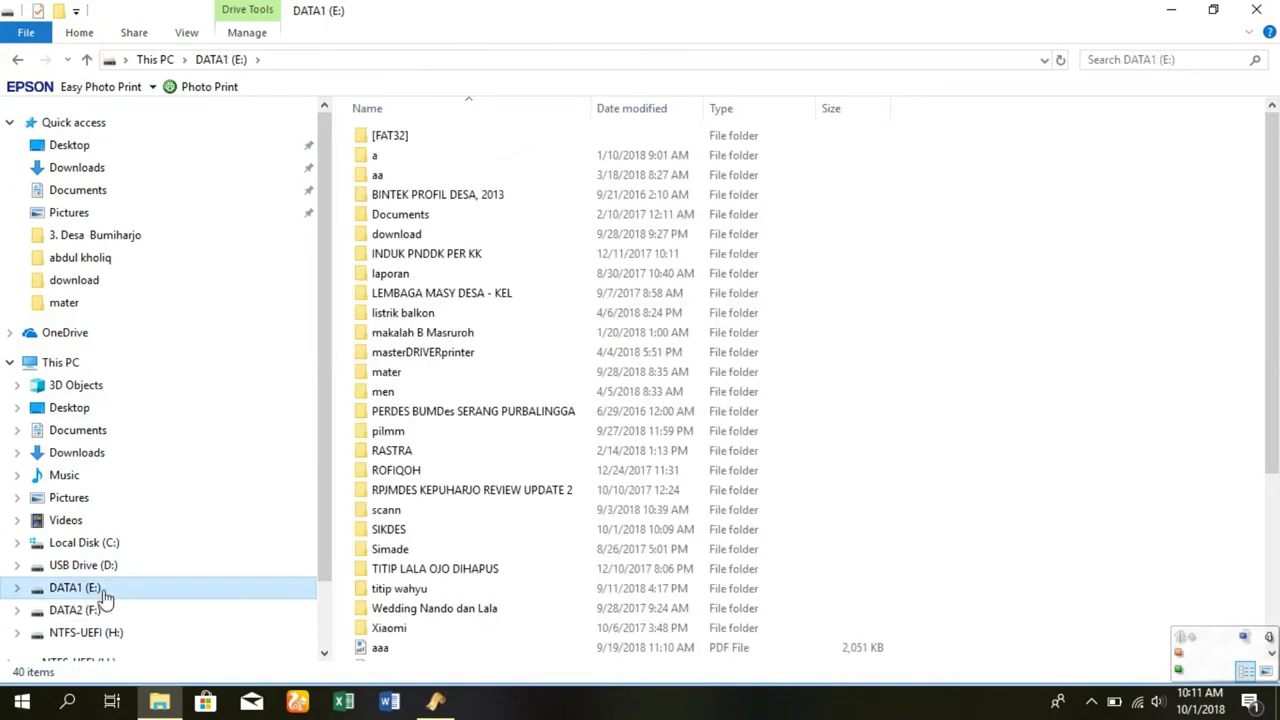
double_click(388, 532)
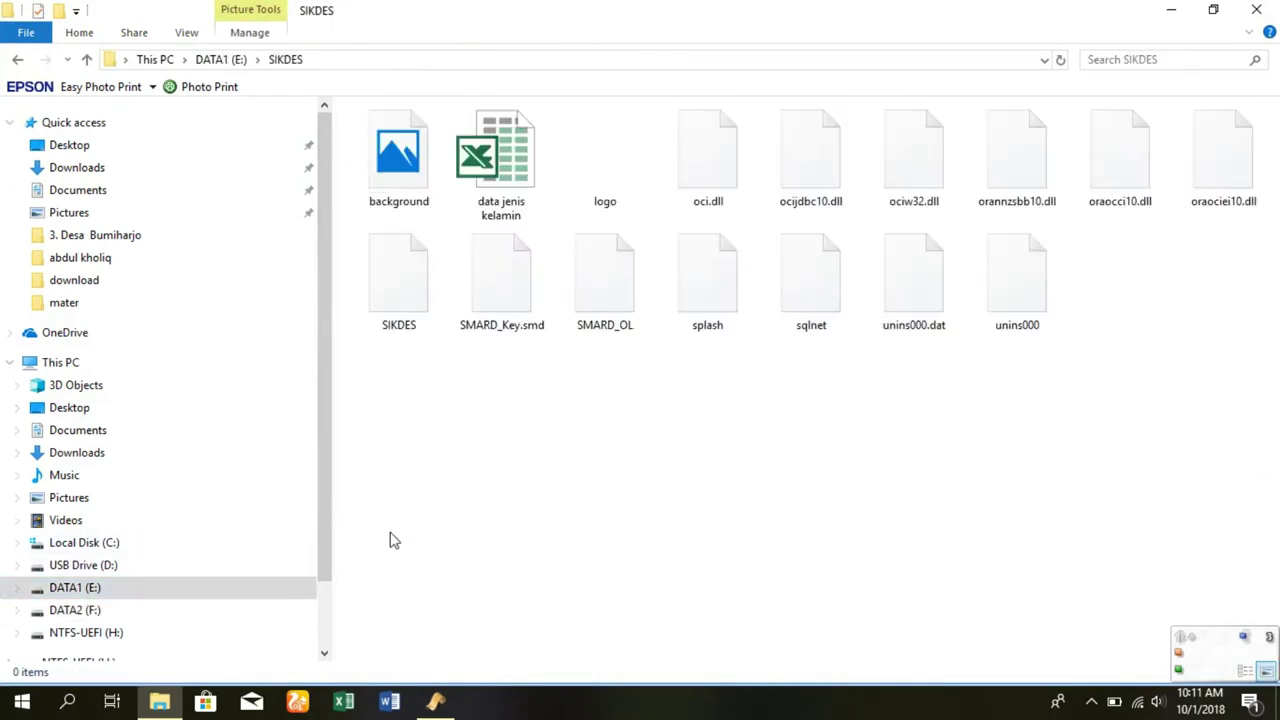
right_click(551, 424)
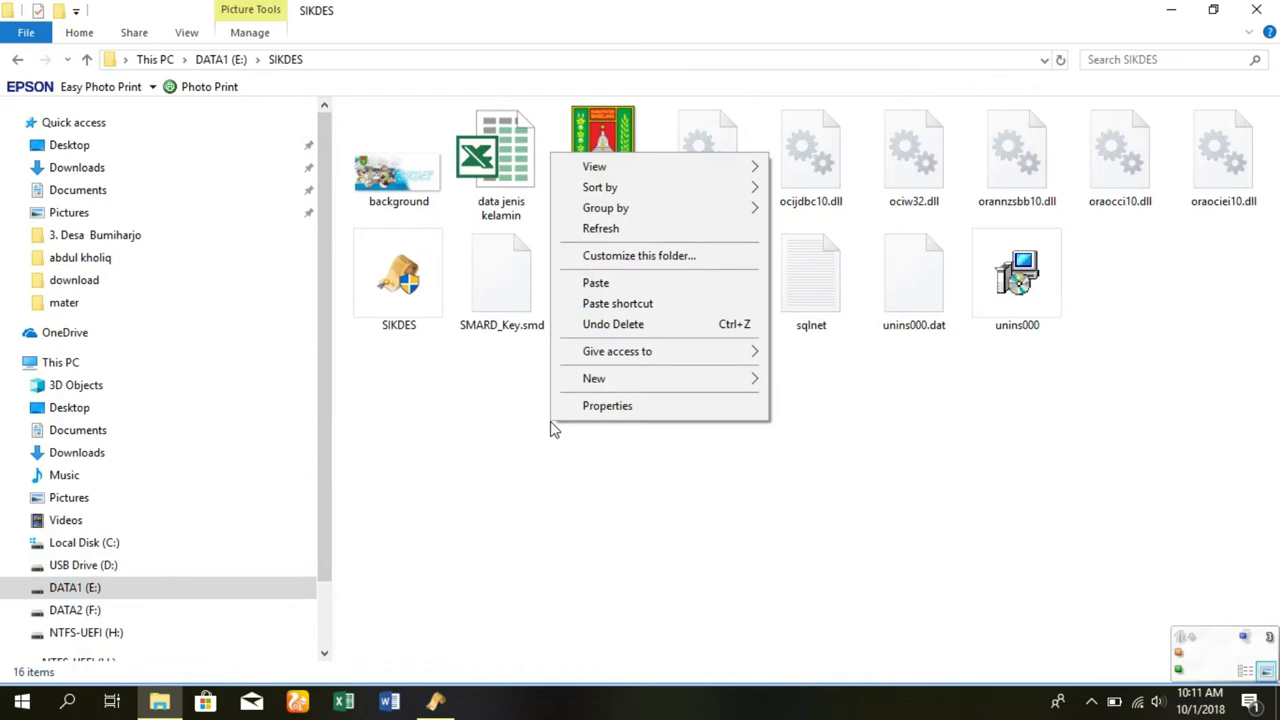
click(596, 283)
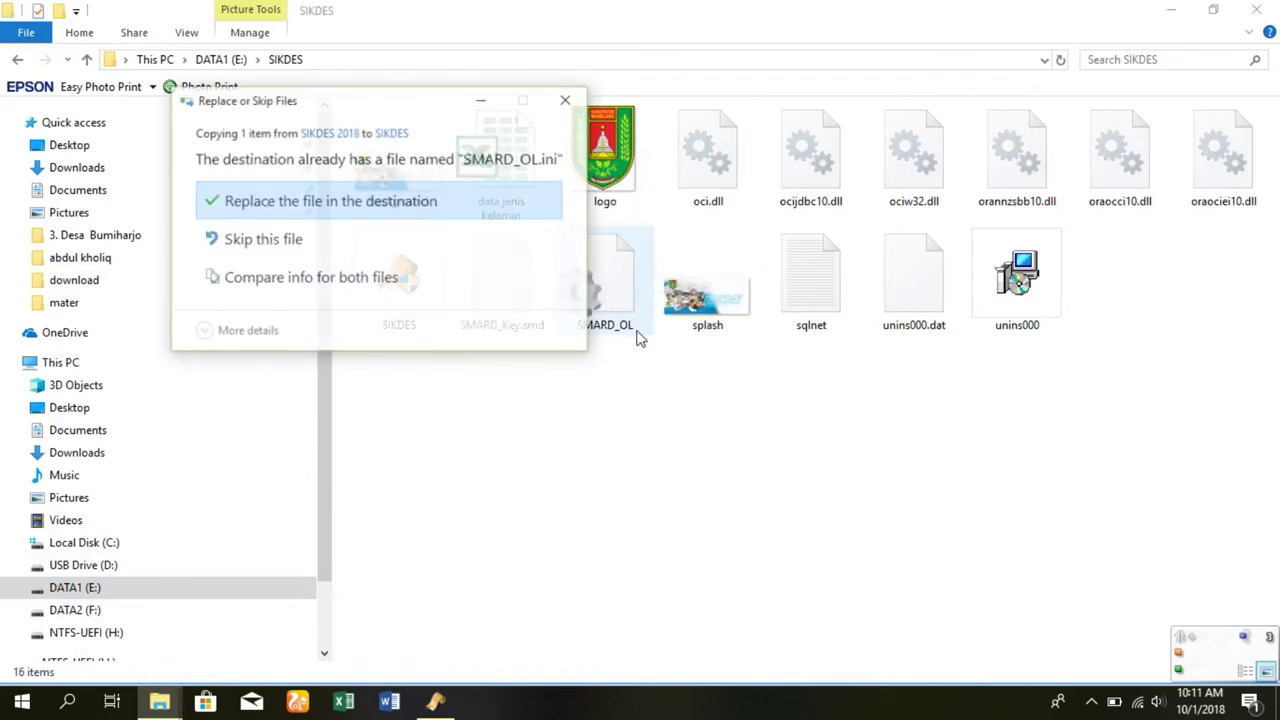
click(349, 212)
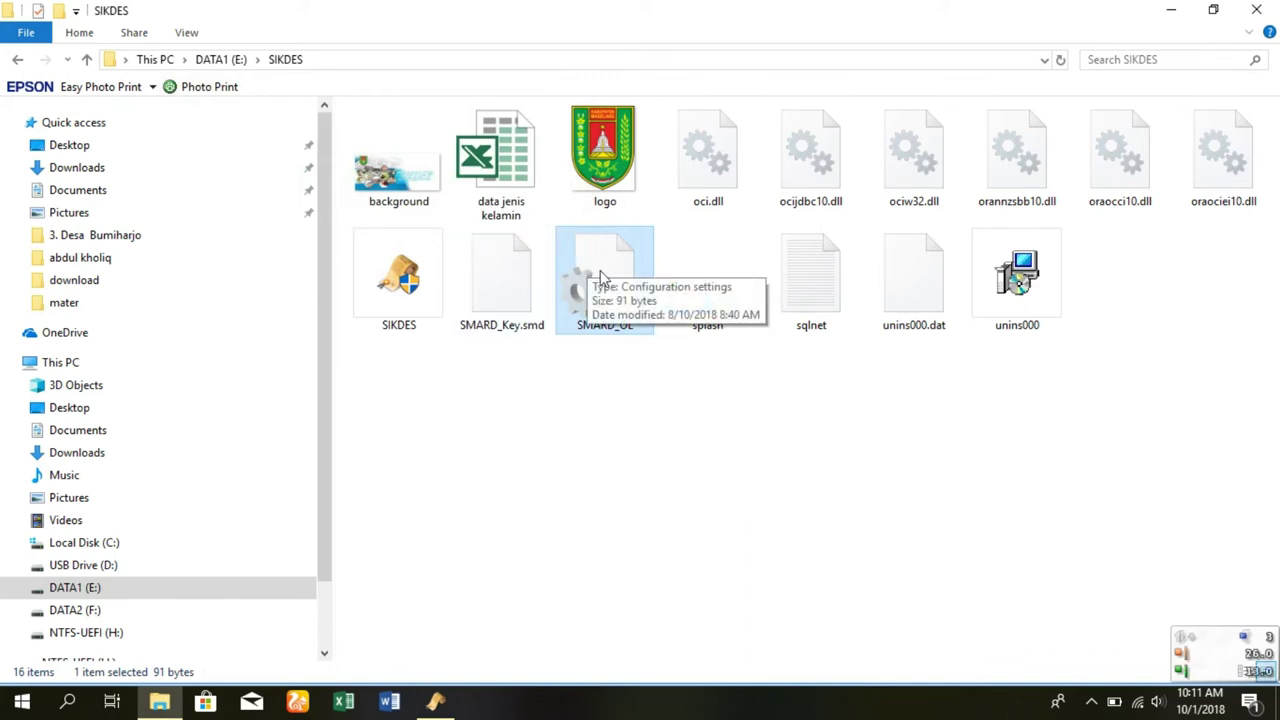
click(436, 701)
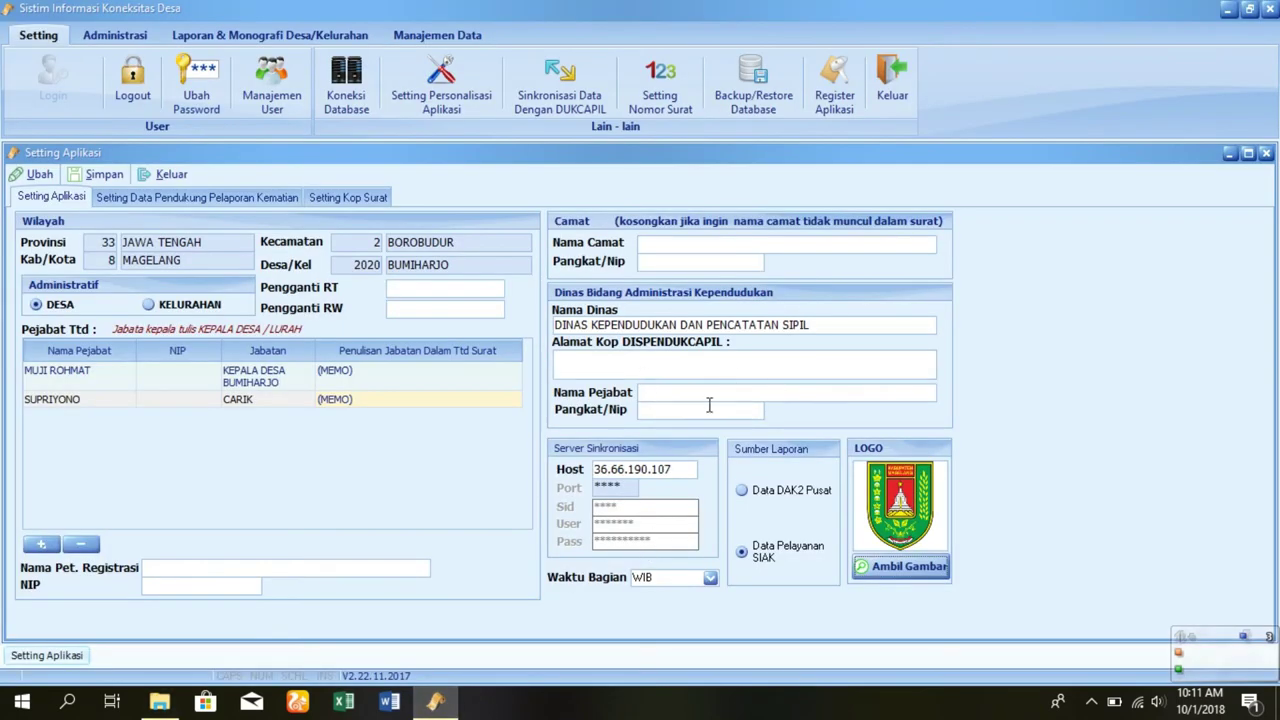
- Enter the death-report informant's and both witnesses' names, then enable the secretariat letterhead option
click(246, 205)
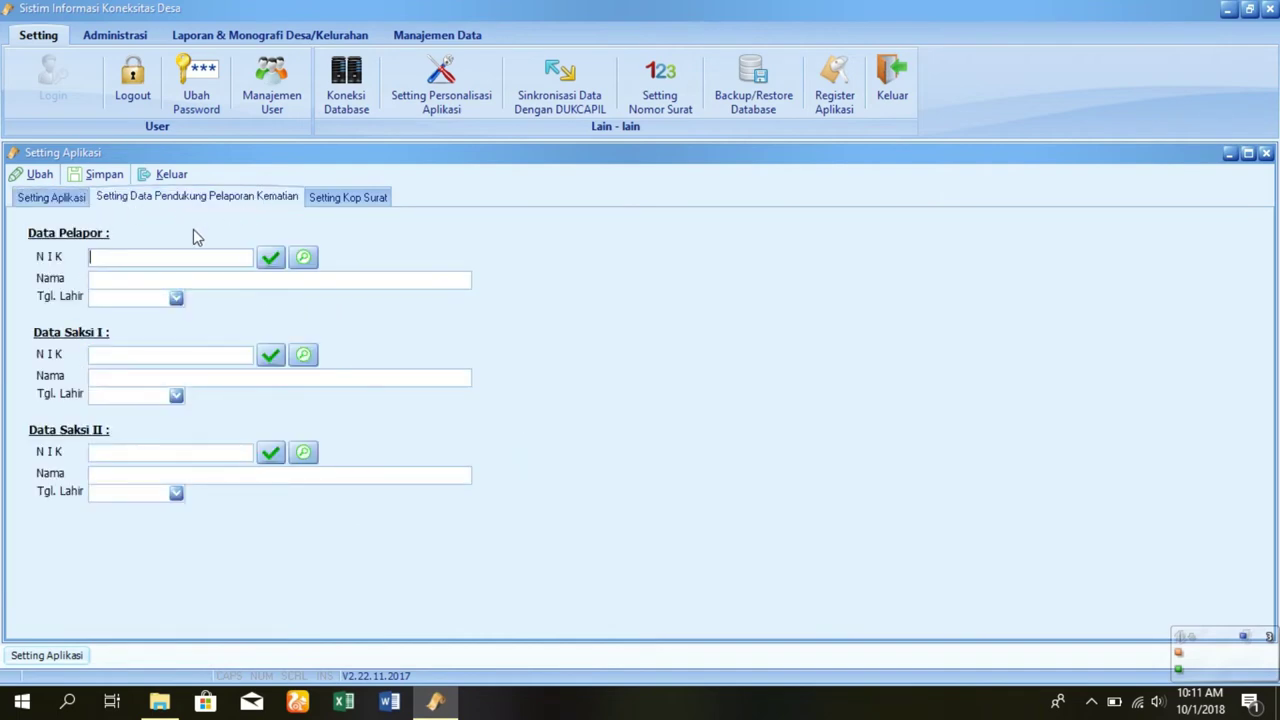
click(145, 277)
text(wahyu)
click(145, 375)
text(cakep)
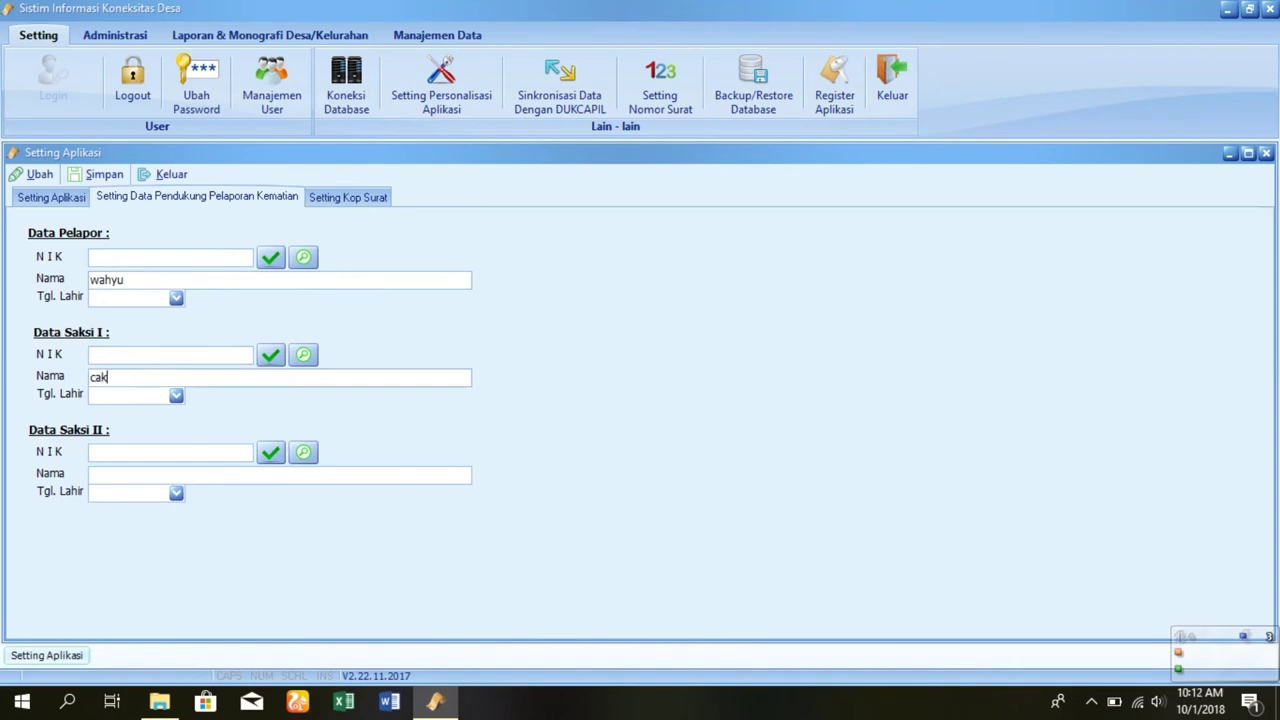
click(140, 474)
text(muhson)
click(336, 199)
click(52, 225)
- Use the secretariat letterhead instead of an image, with address line 1 'Jl Sentanu KM.2 Borobudur 5653'
click(52, 251)
click(52, 224)
click(53, 225)
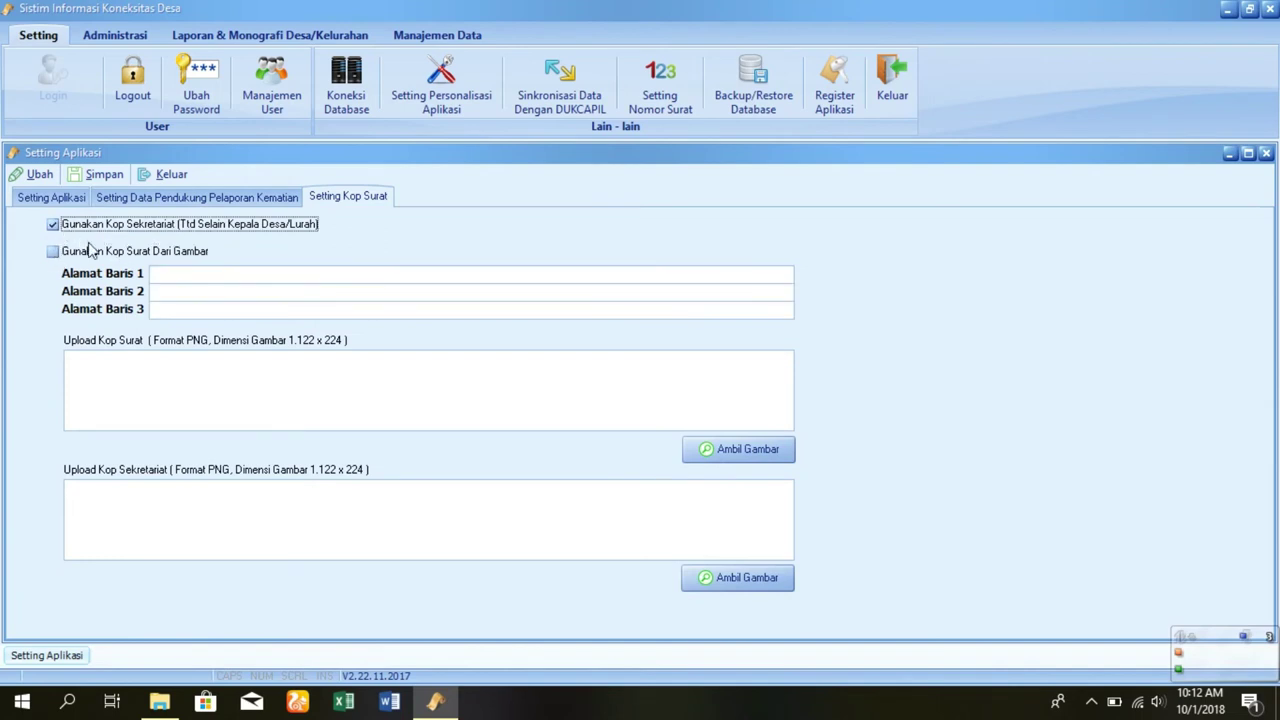
click(180, 279)
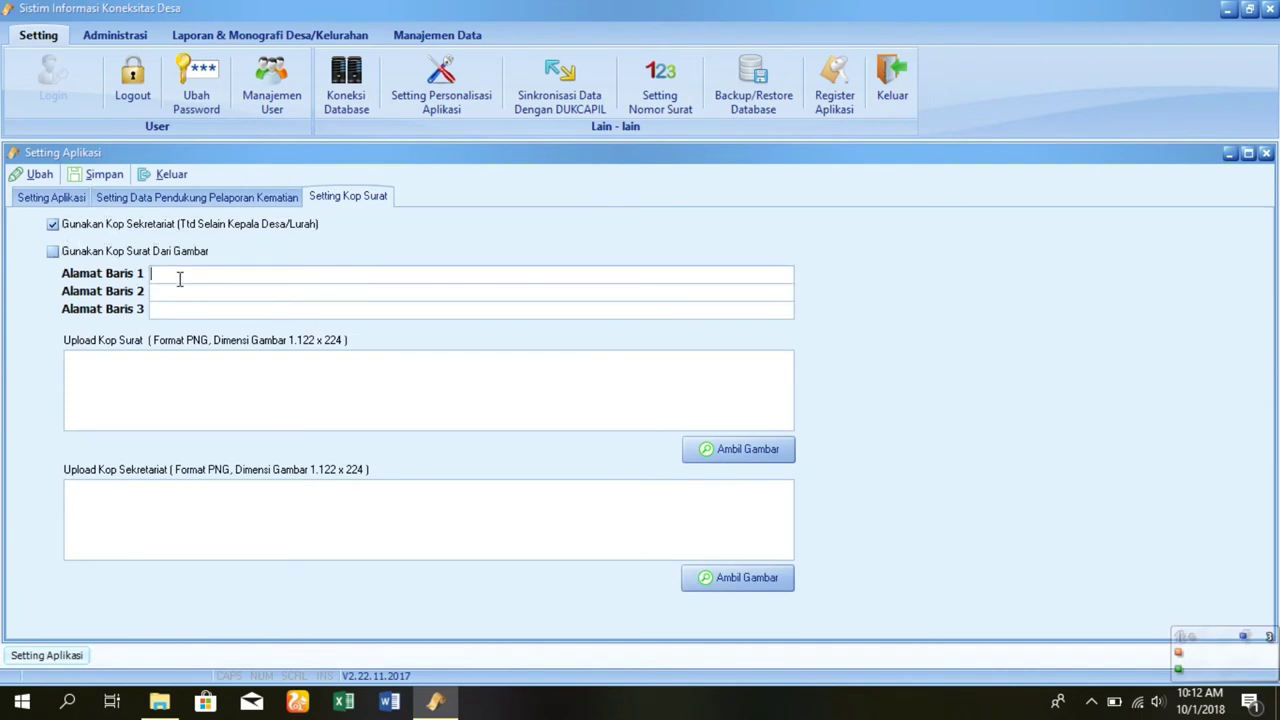
text(J)
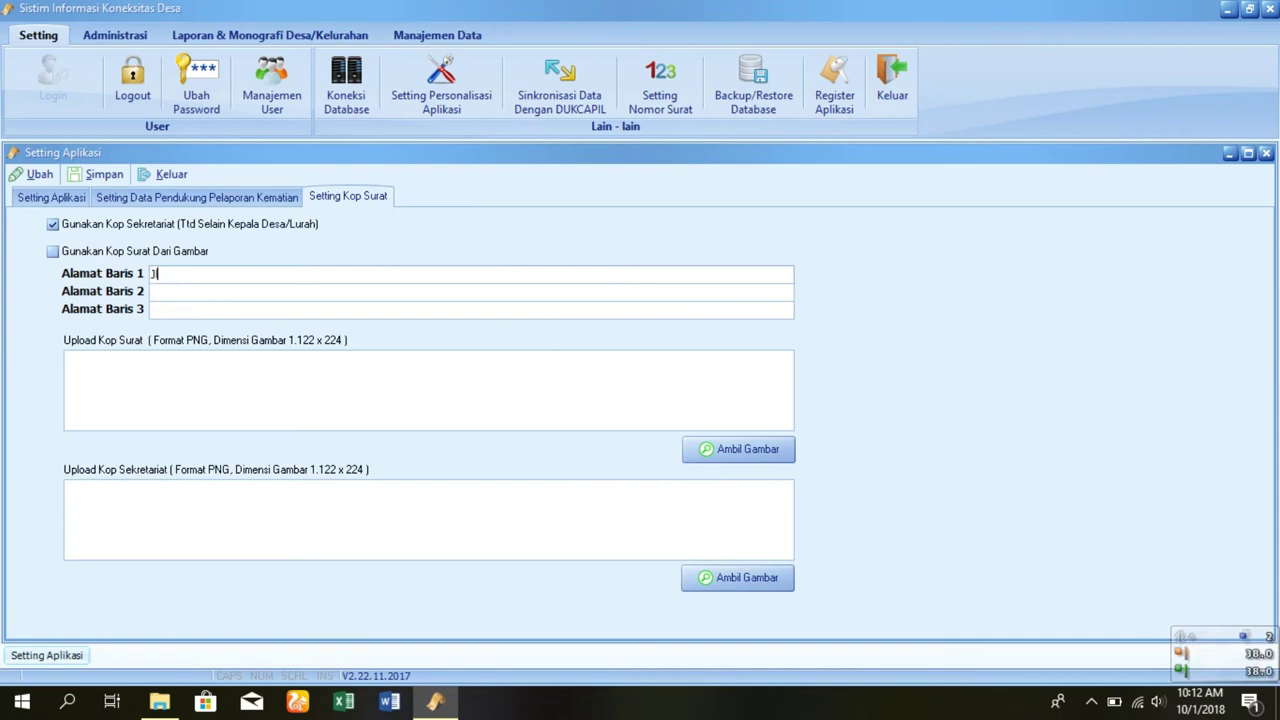
text(l Sentanu)
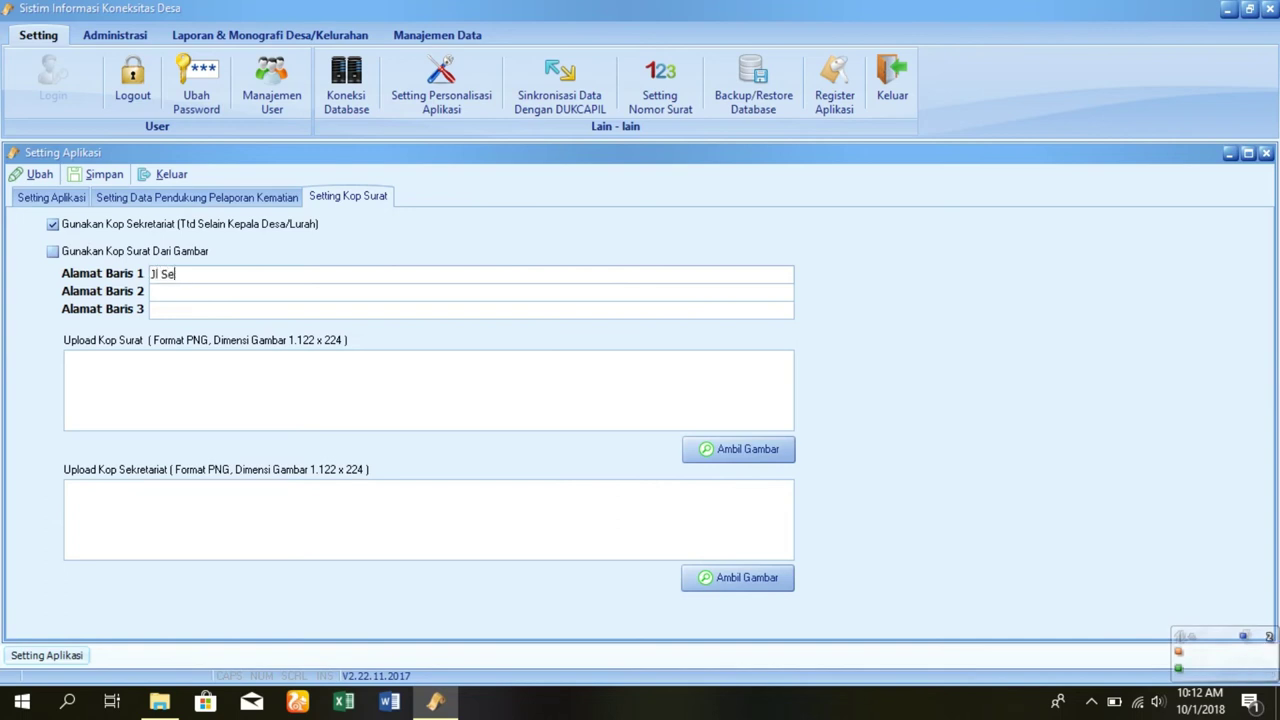
text(KM>2)
key(BackSpace)
key(BackSpace)
key(BackSpace)
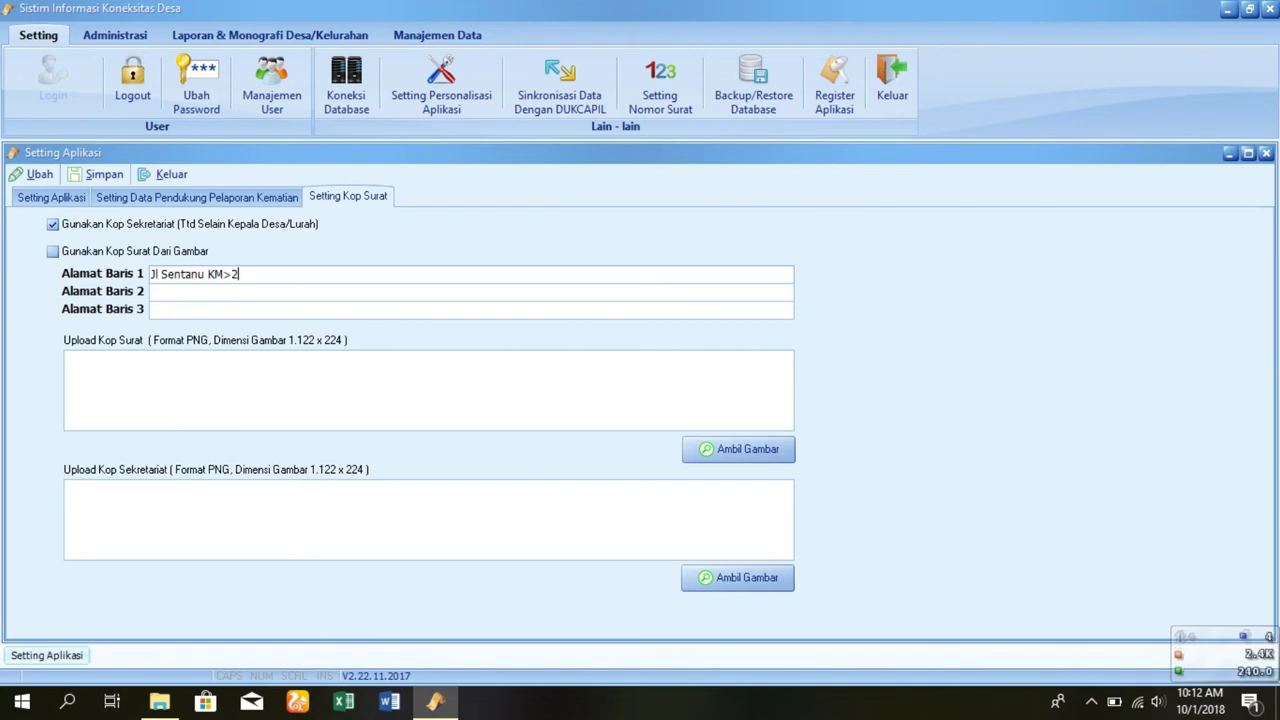
text(.2 )
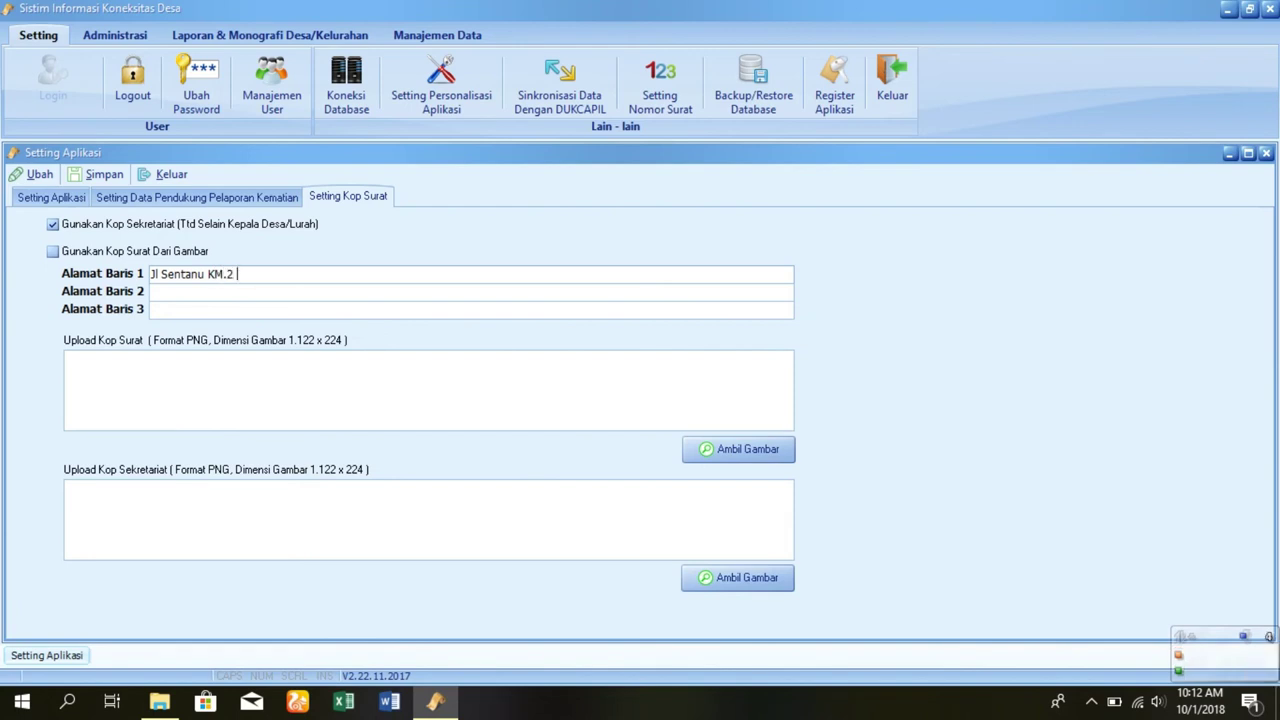
text(Borobu)
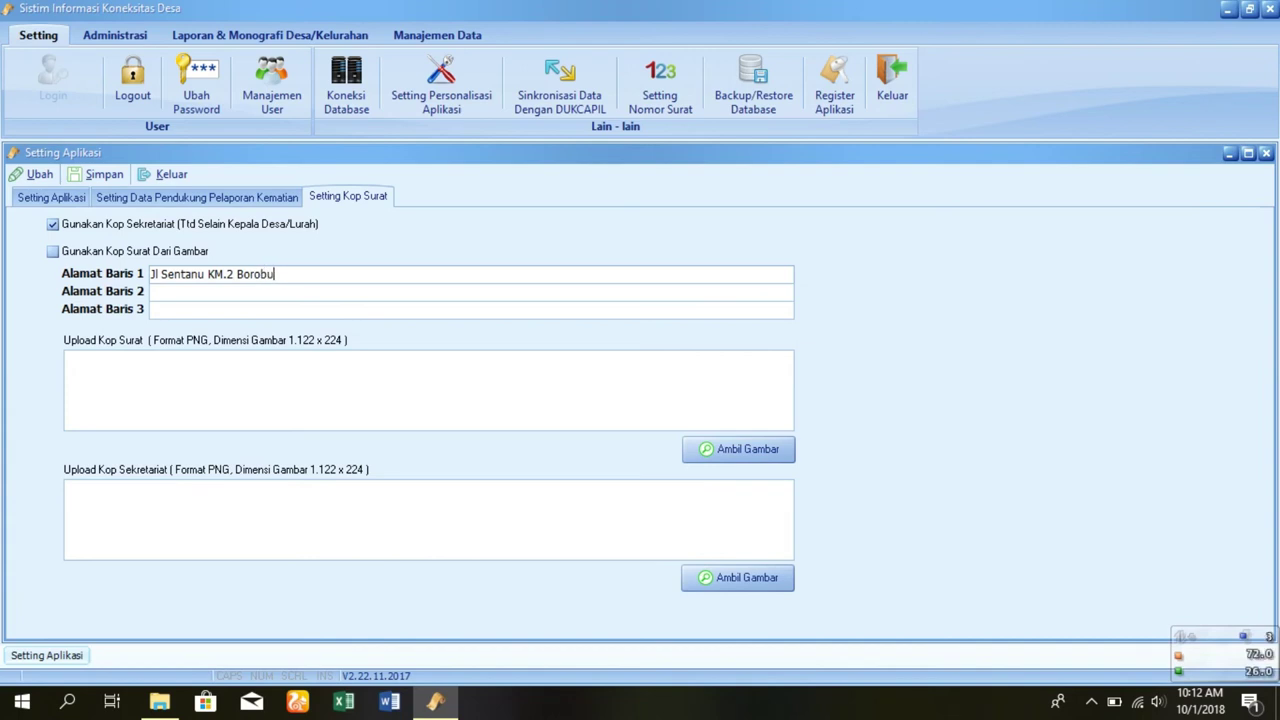
text(dur 5653)
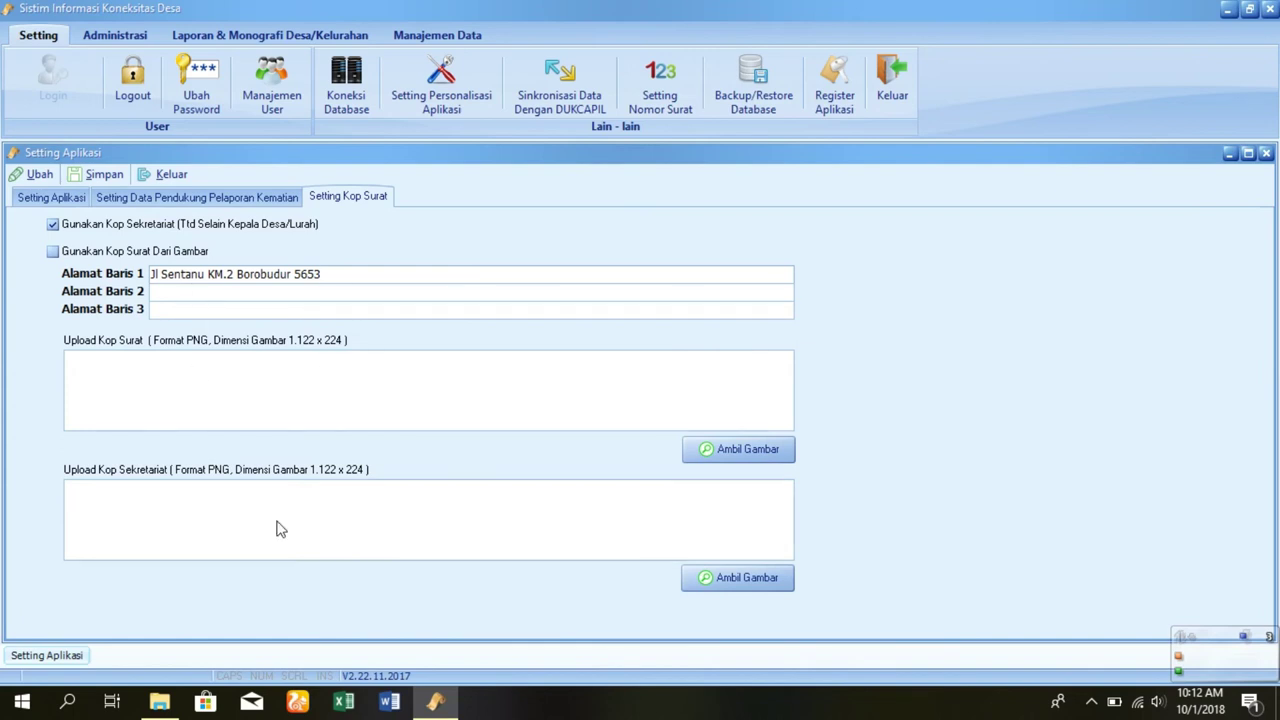
- Save the letterhead settings, confirm the saved message, and close the settings window
click(99, 178)
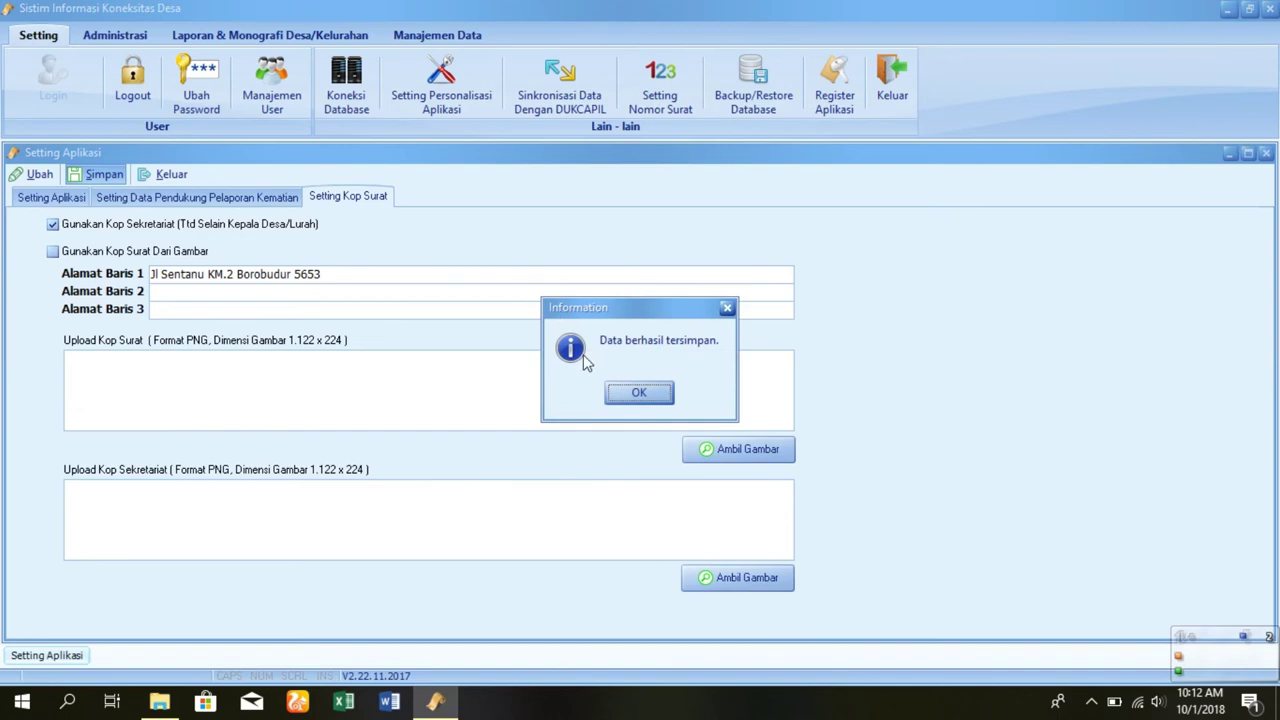
click(616, 401)
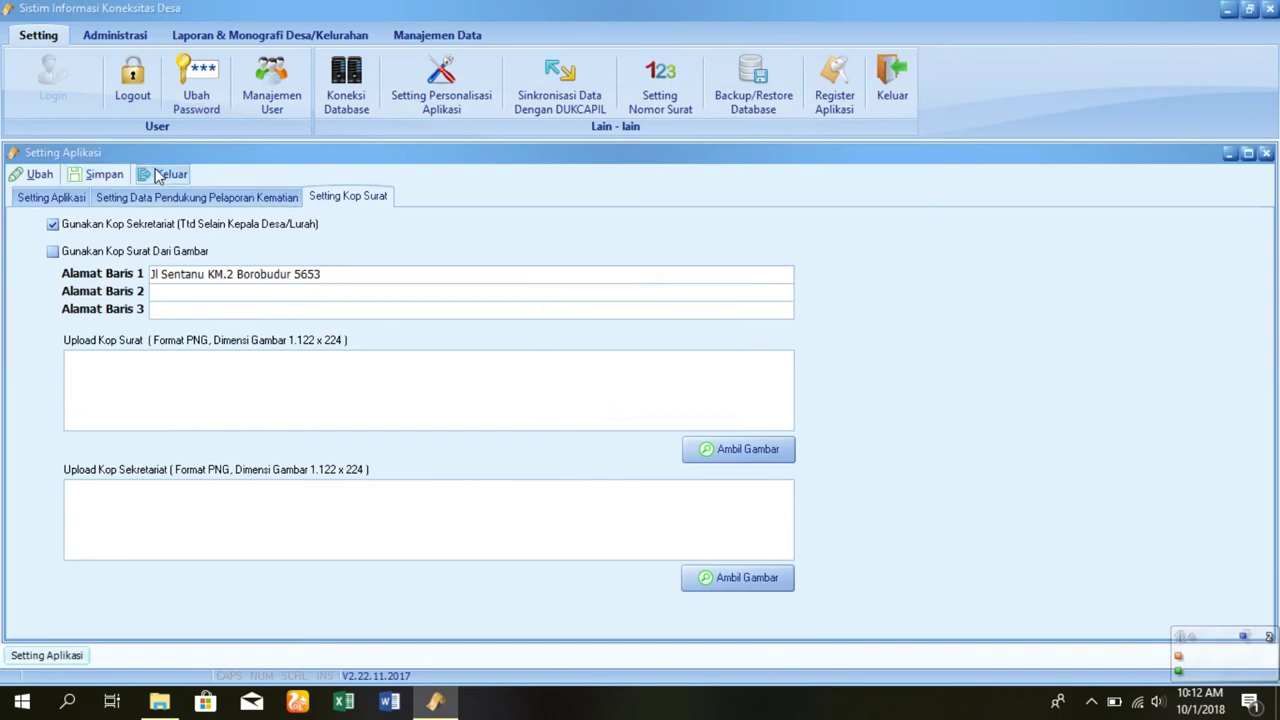
click(166, 174)
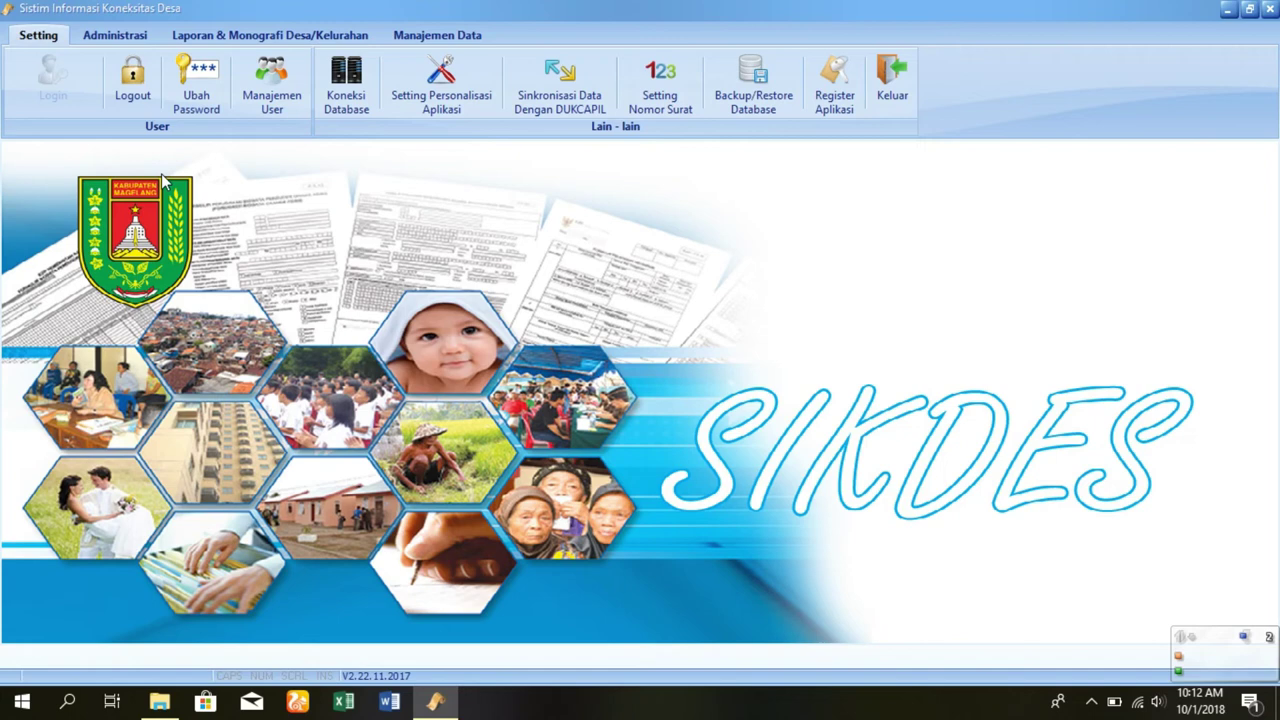
- Open Daftar Penduduk from Administrasi, then Sinkronisasi Data Dengan DUKCAPIL from Setting
click(118, 35)
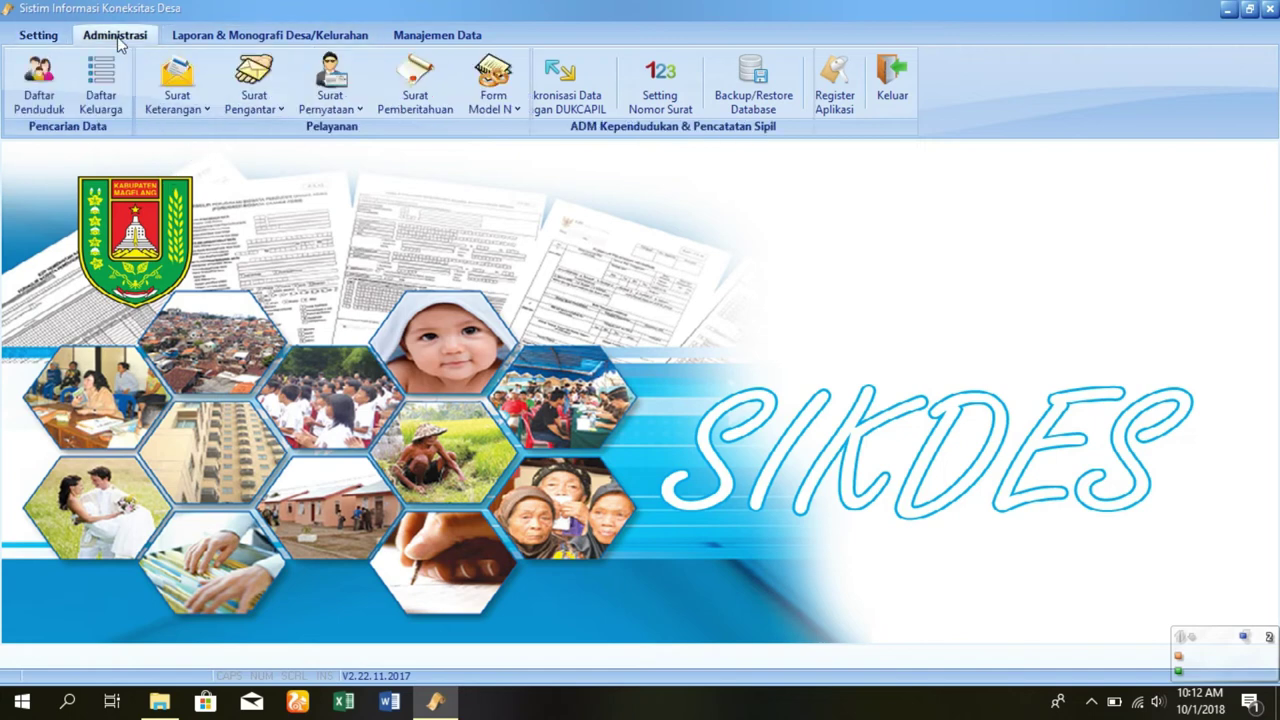
click(52, 92)
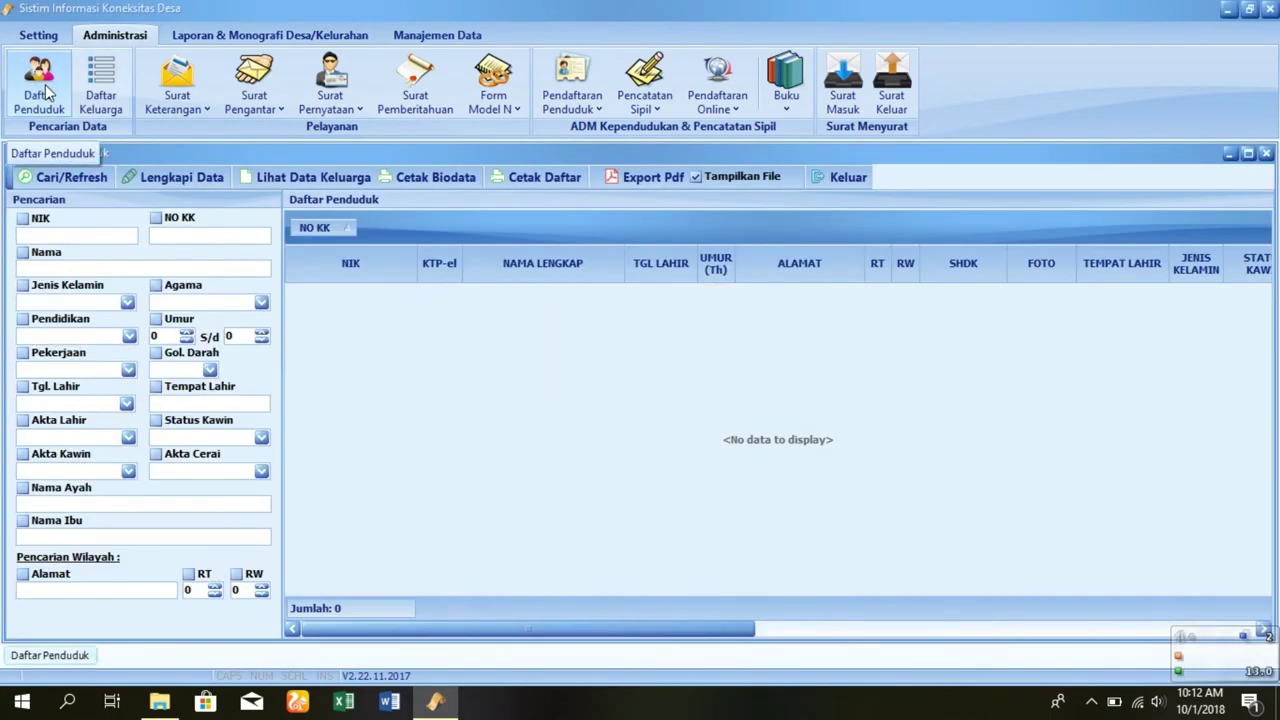
click(38, 35)
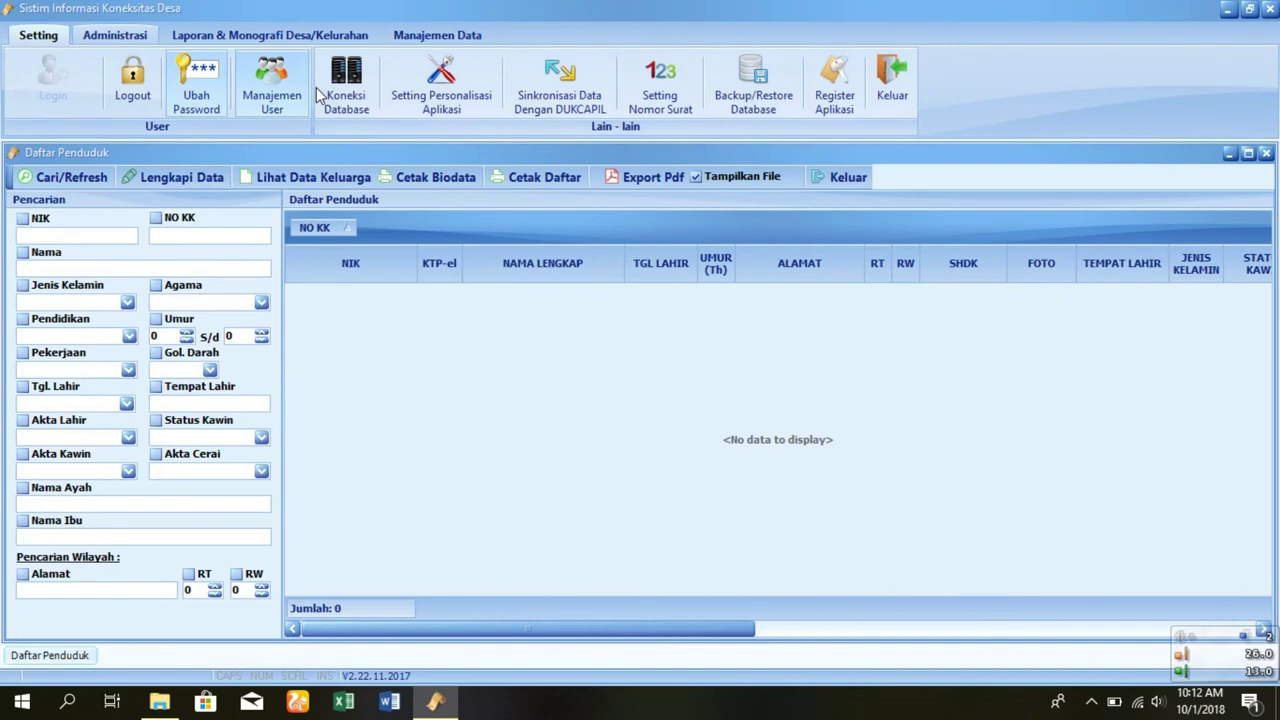
click(580, 105)
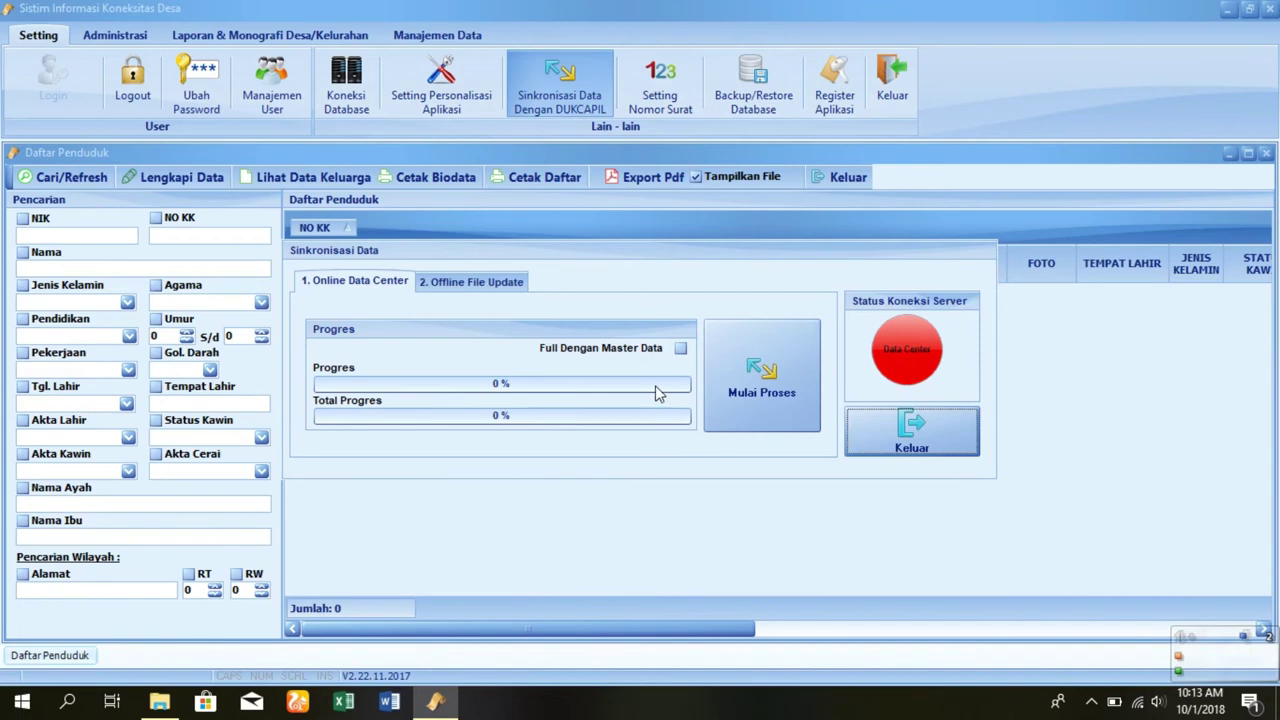
- Run the Online Data Center sync with Mulai Proses until 100%, then close the window
click(760, 388)
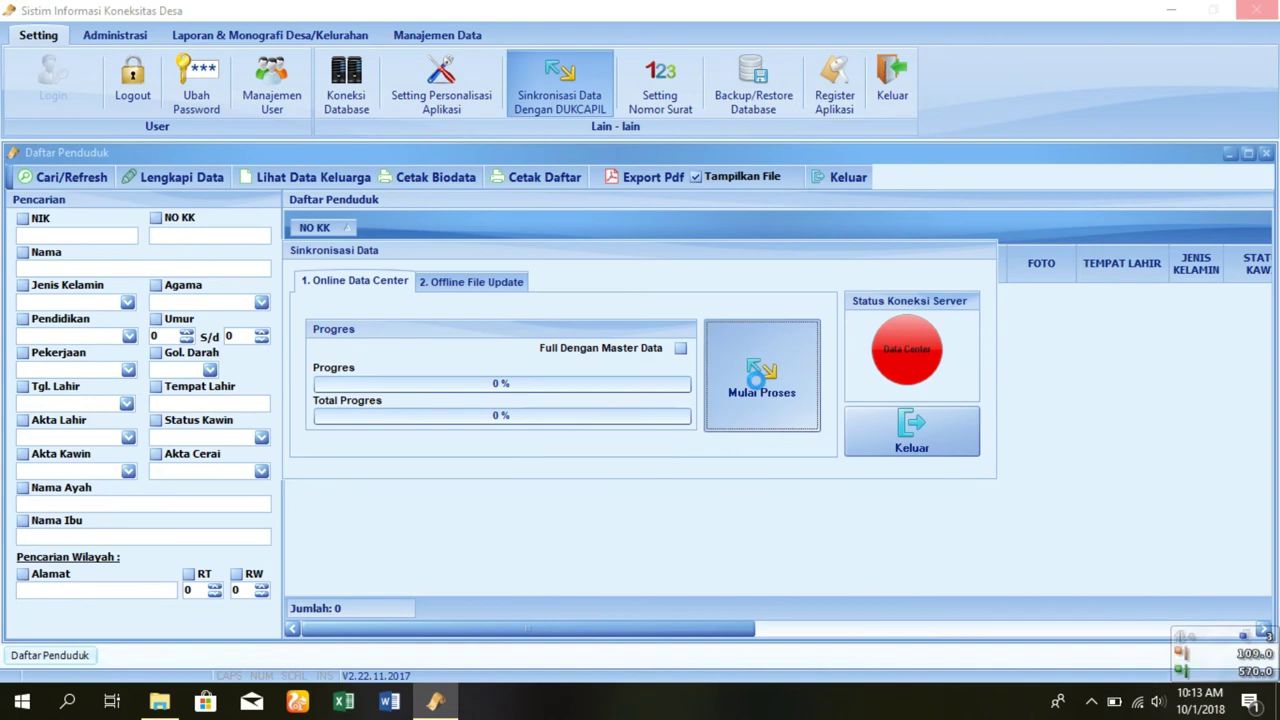
click(759, 386)
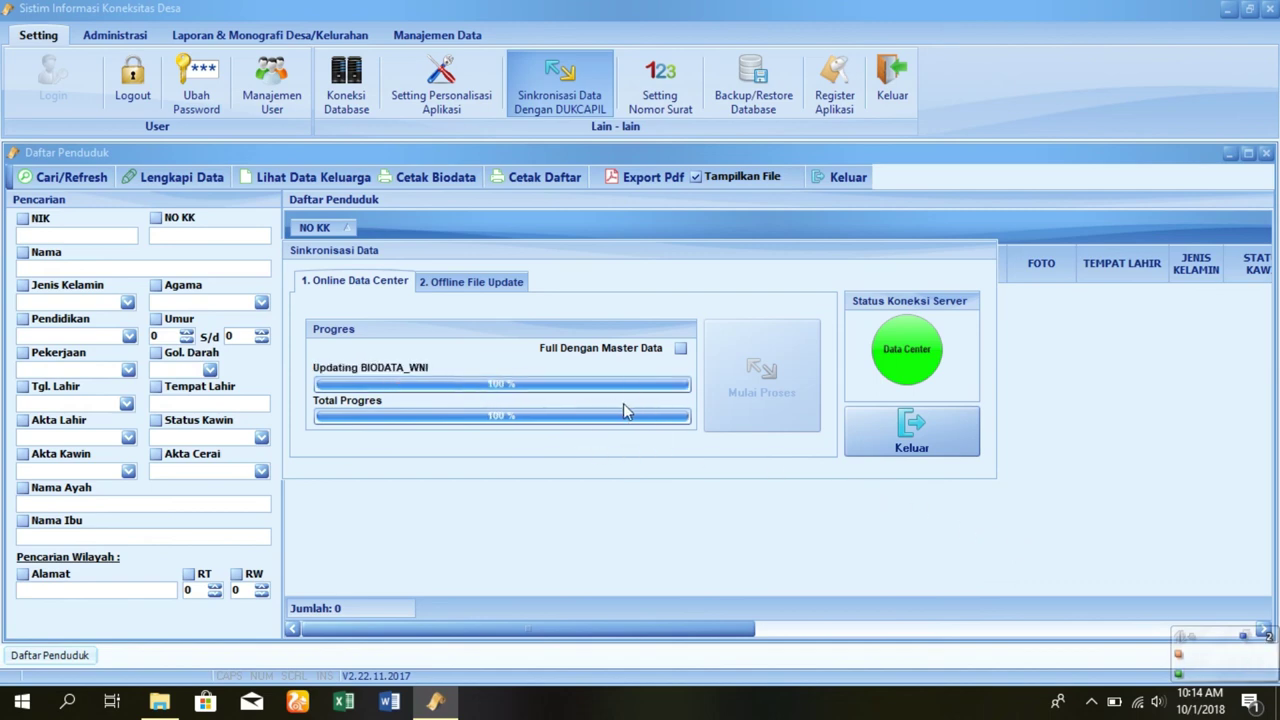
click(907, 452)
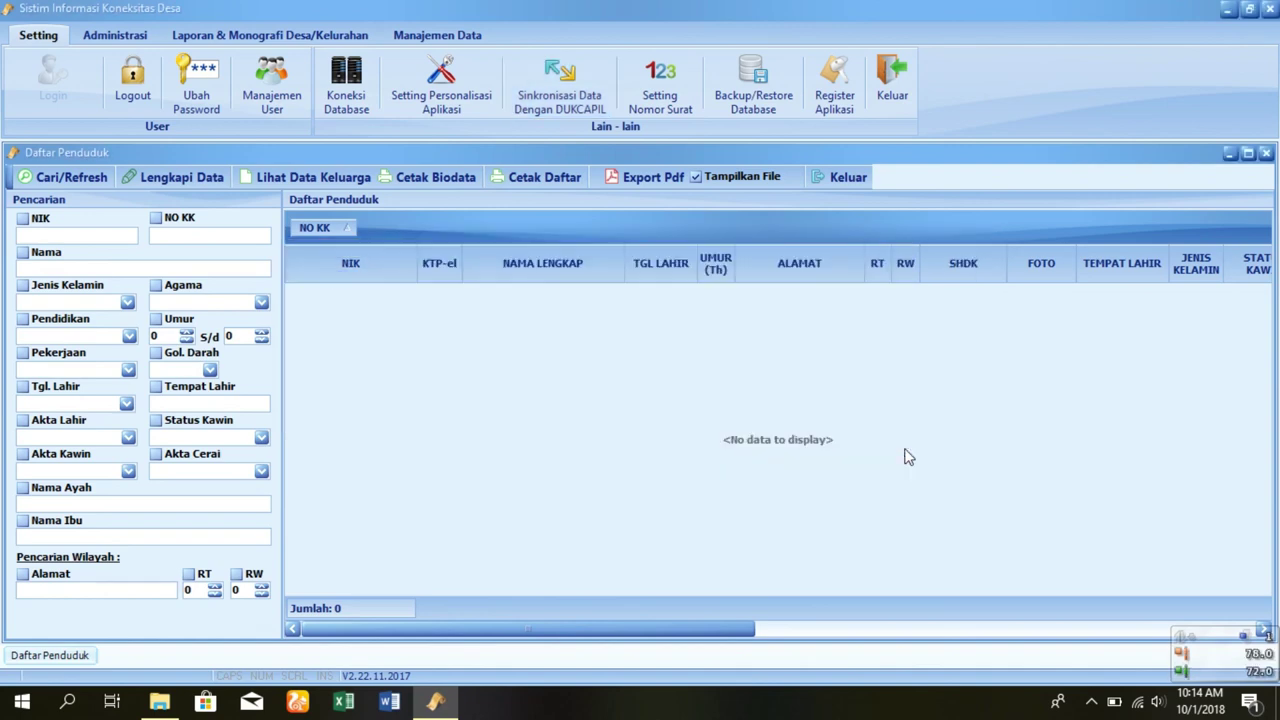
- Close the empty Daftar Penduduk window and switch between the Administrasi and Setting tabs
click(838, 175)
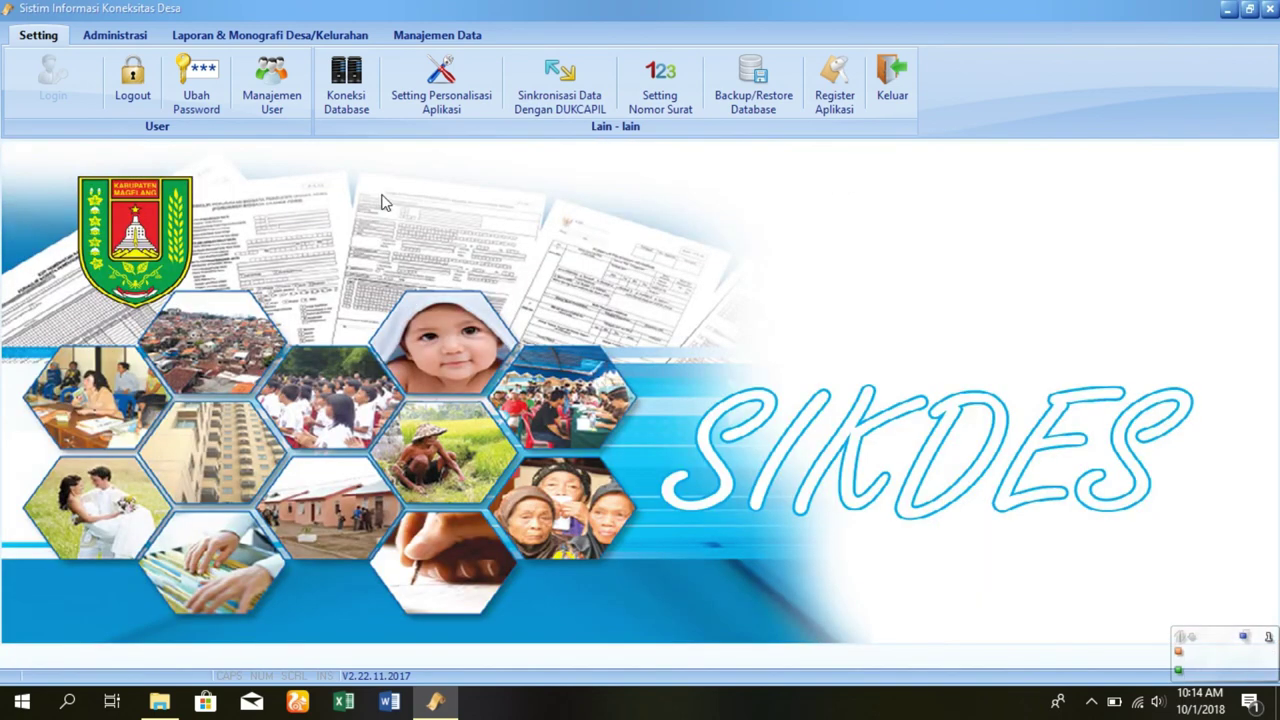
click(140, 38)
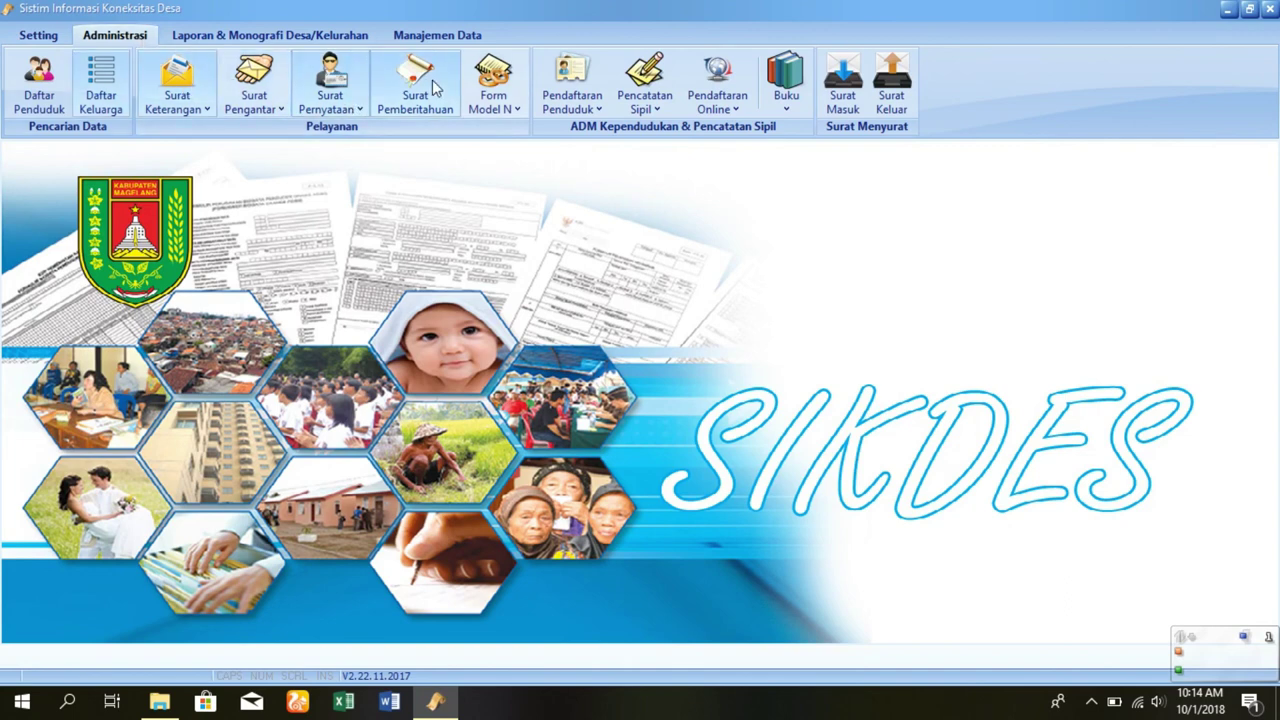
click(40, 37)
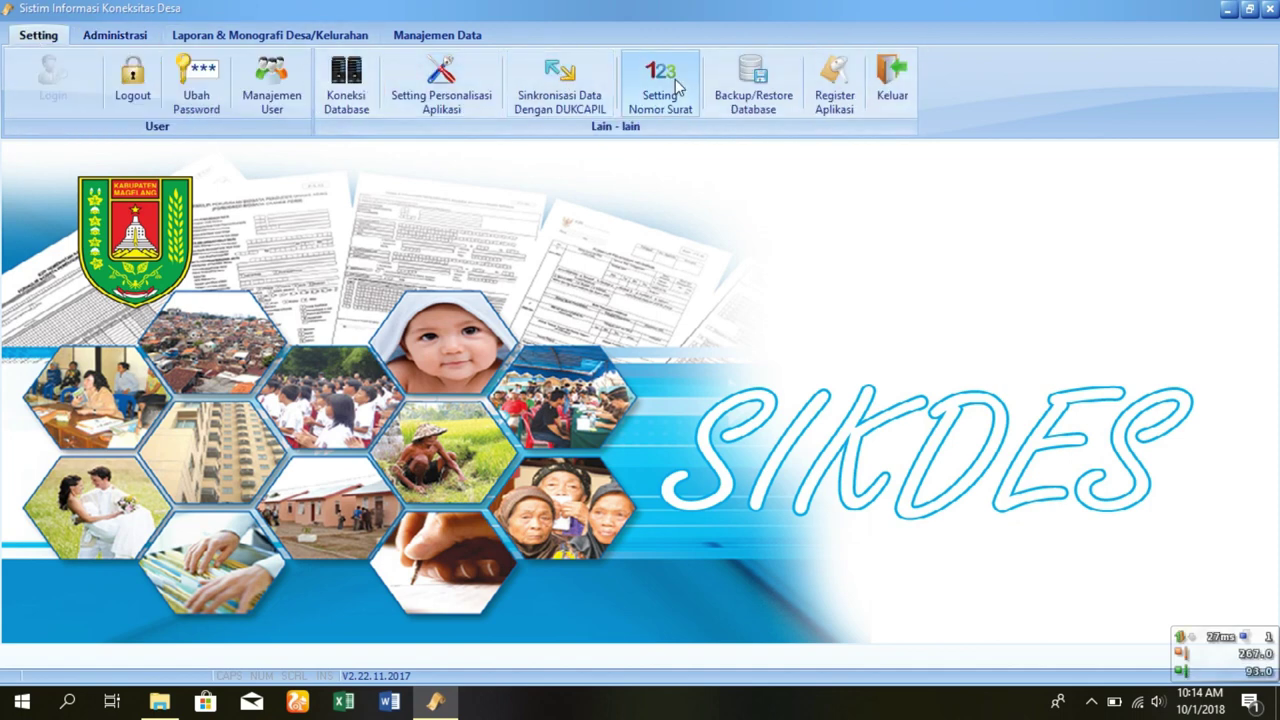